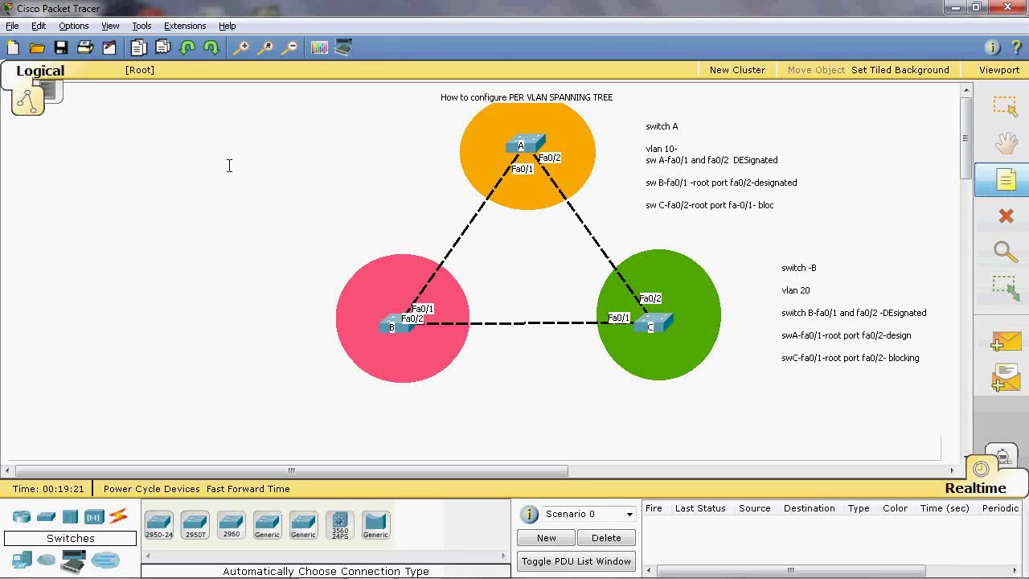
Step: Place a note reading 'switch C', 'vlan 30' and 'SWitch C-fa0/1 and fa0/2-DEsignated'
left_click(207, 139)
type("switch ")
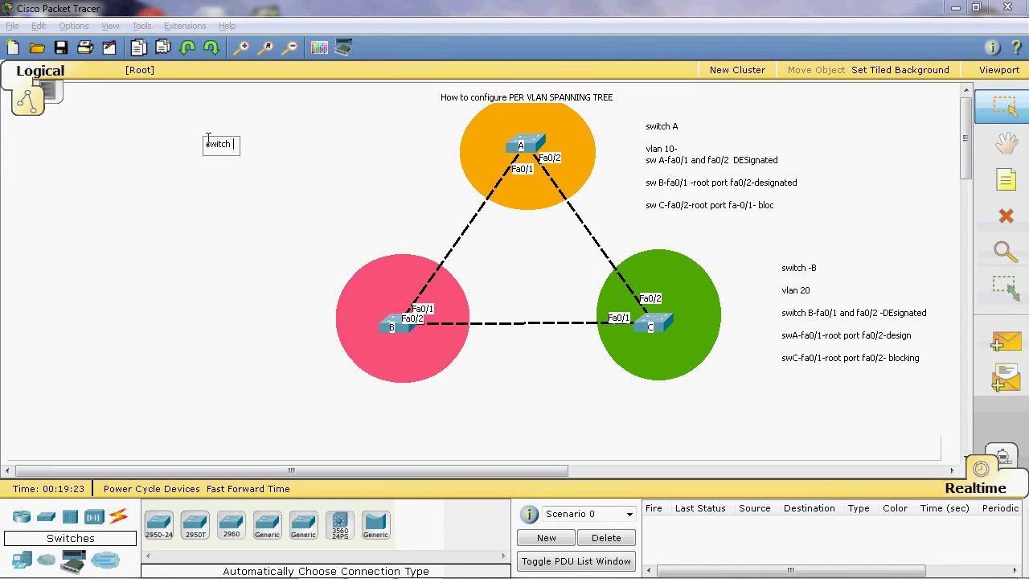
type("C")
key("Return")
key("Return")
type("vlan 30")
key("Return")
type("SWitch C")
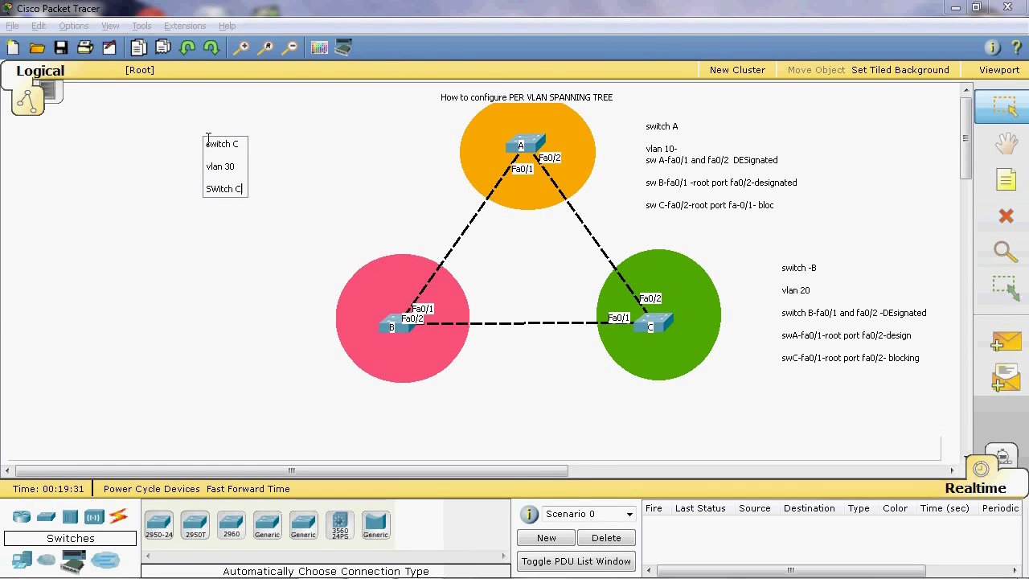
type("-fa0/1 and fa")
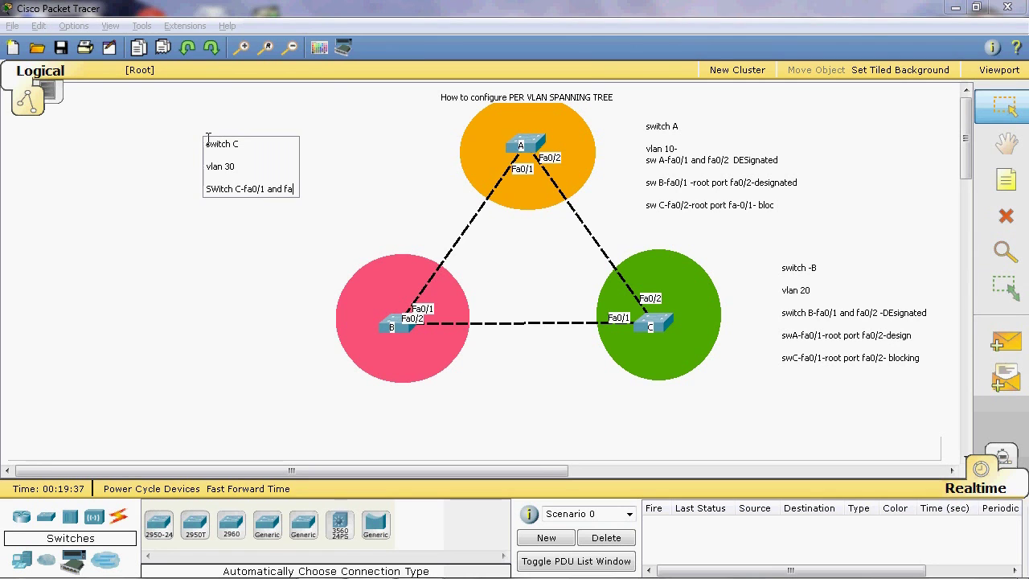
type("0/2-DEsignated")
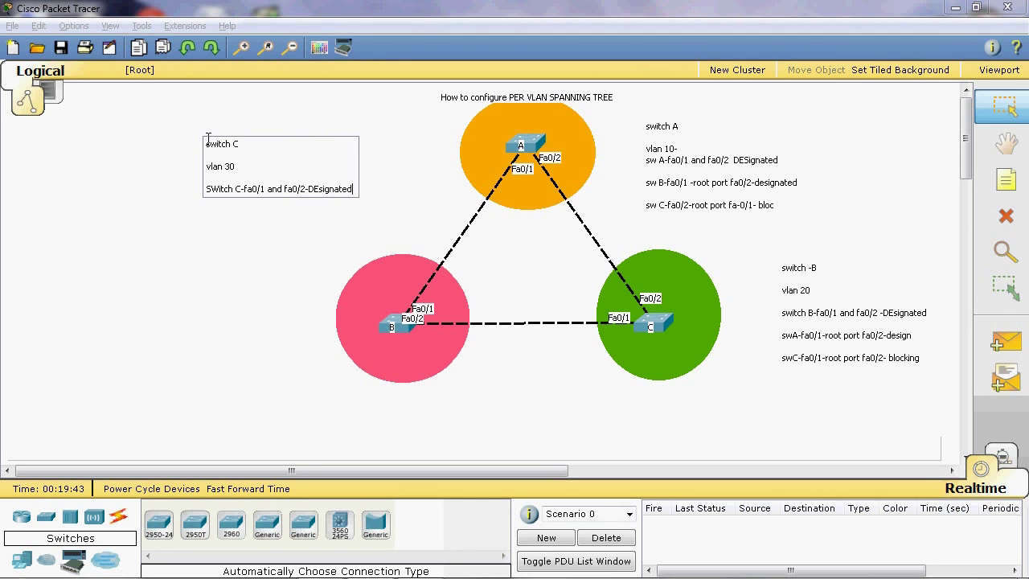
Step: Add note lines for swA-fa0/2-Rootport and a started 'SwC-fa0/2-root po' entry
key("Return")
key("Return")
type("swe")
key("BackSpace")
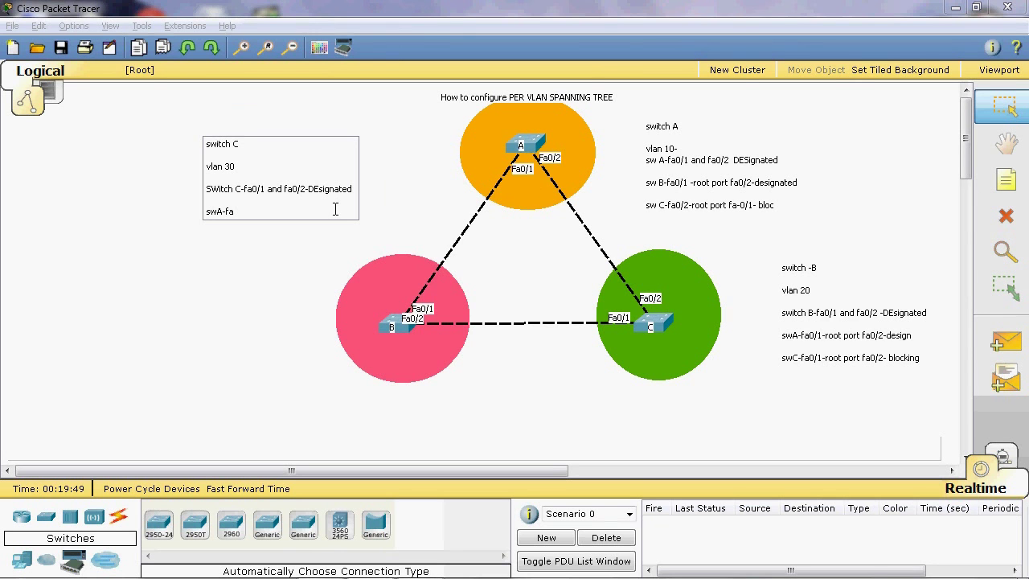
type("-fa0/2-Rootport")
key("Return")
key("Return")
type("SwC")
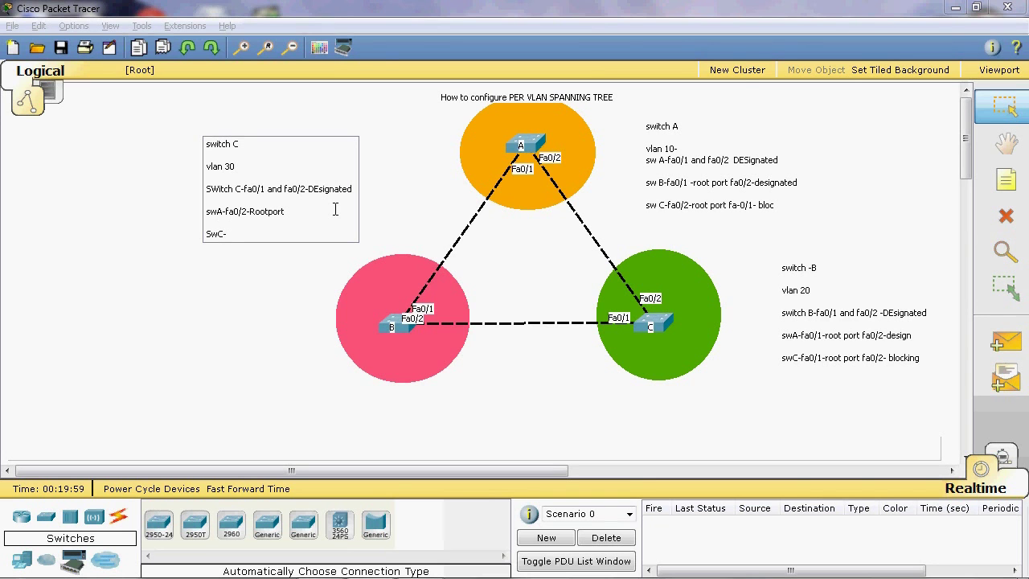
type("-fa0/2-root port")
left_click(249, 306)
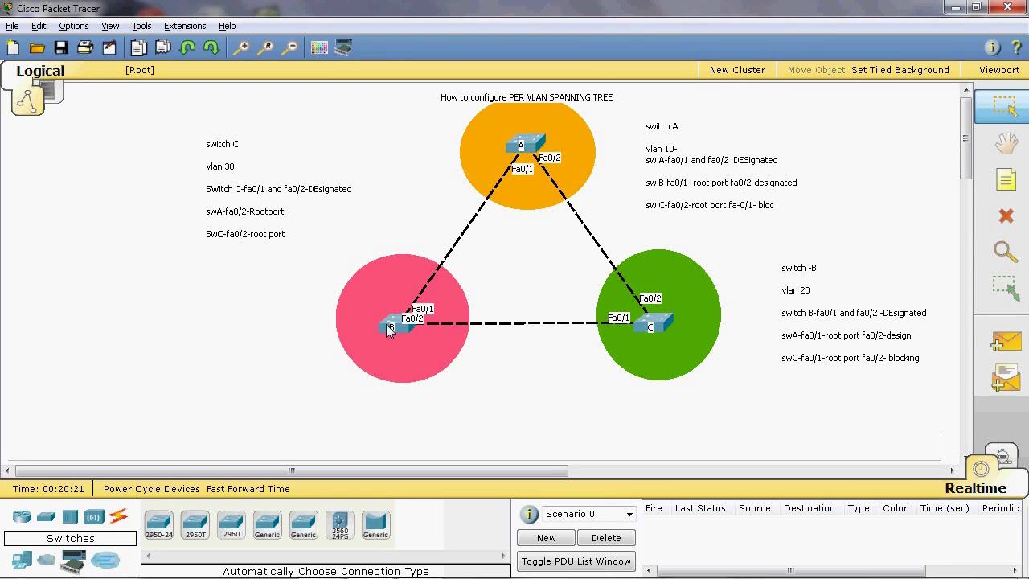
mouse_move(387, 328)
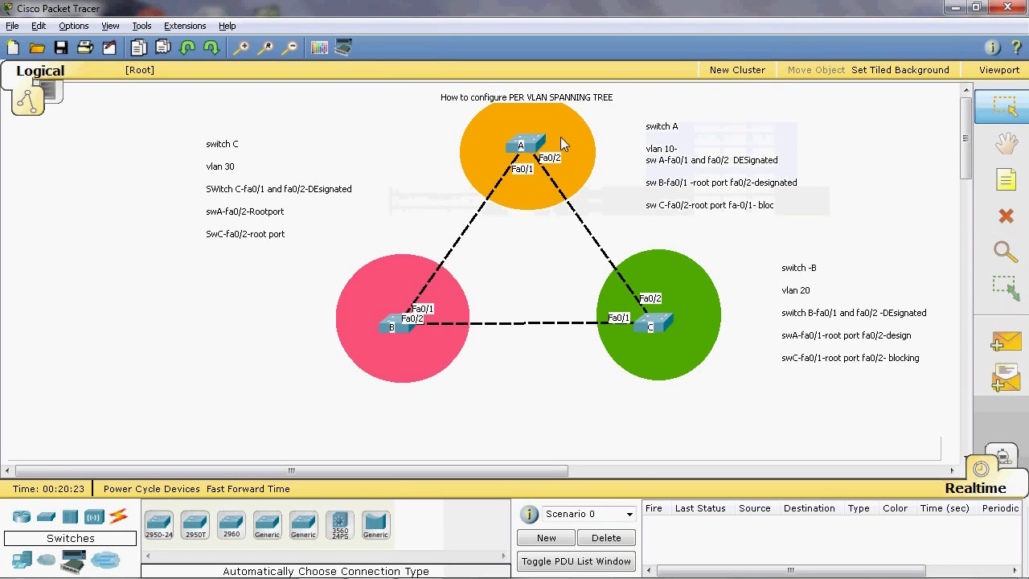
mouse_move(538, 143)
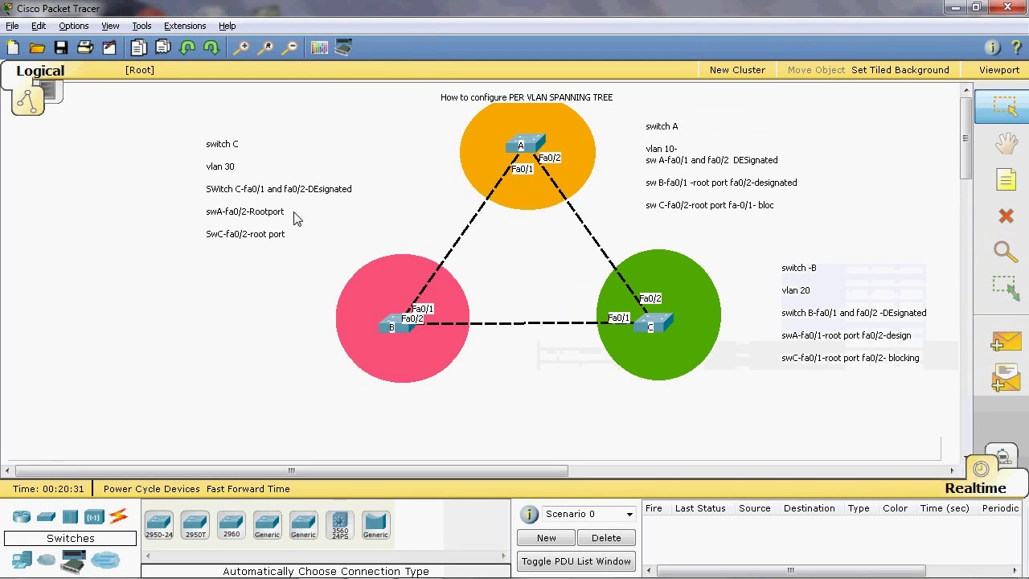
Step: Edit the note so SwC becomes SwB with fa0/1-designated, and swA's fa0/1 reads blocking
double_click(219, 234)
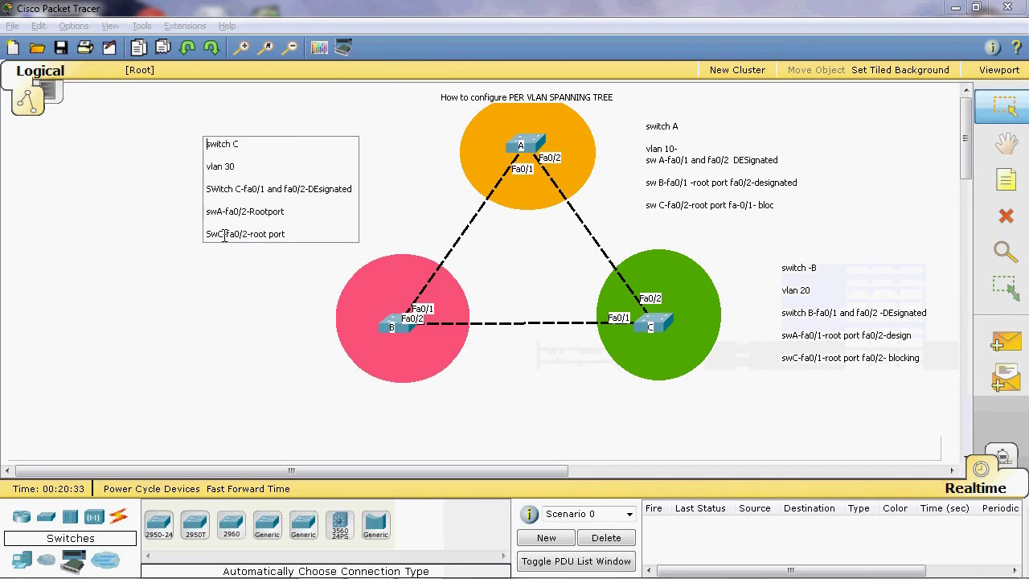
key("Delete")
key("Delete")
type("B")
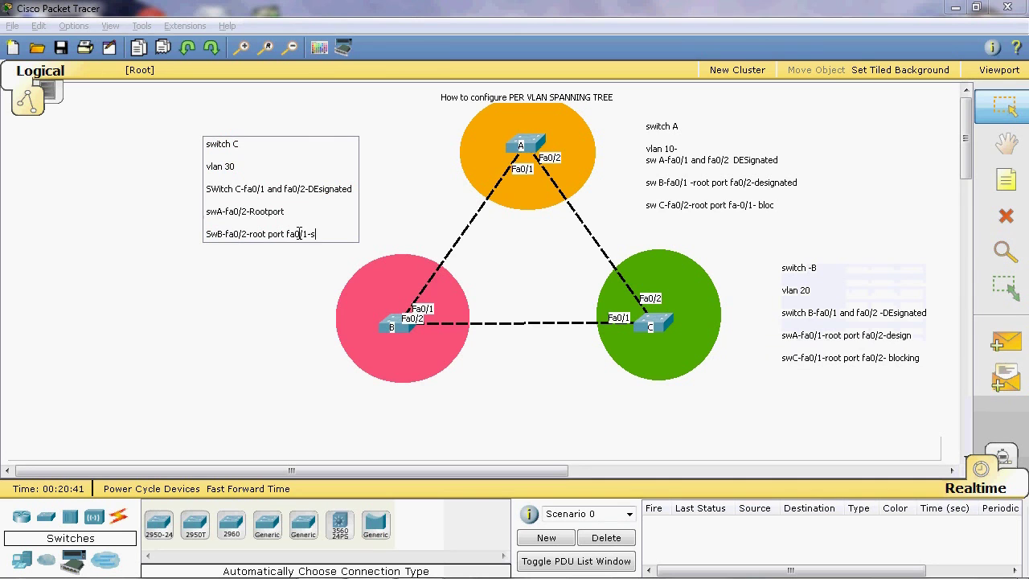
key("BackSpace")
type("designated")
key("Return")
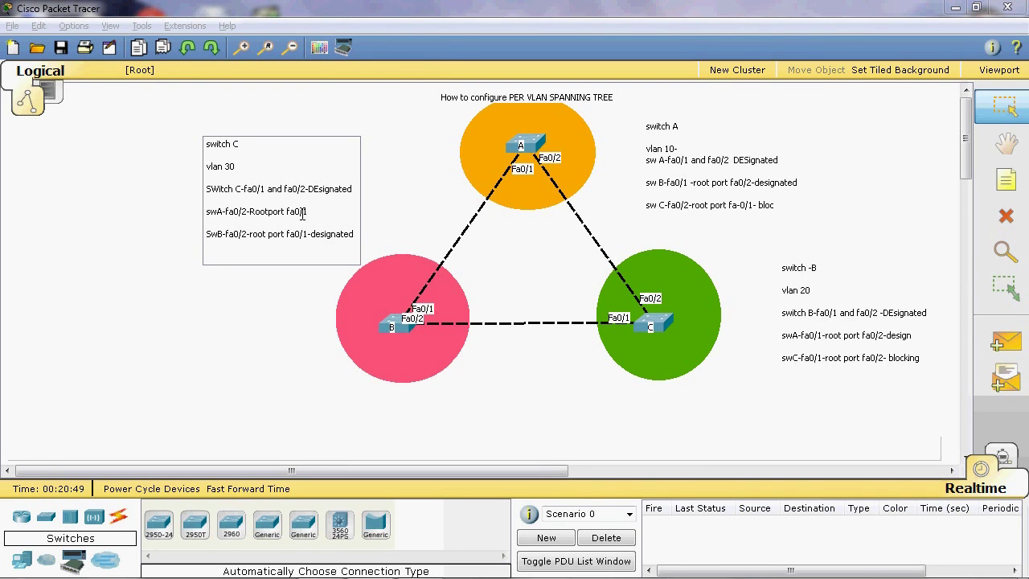
type("-blocking")
left_click(231, 342)
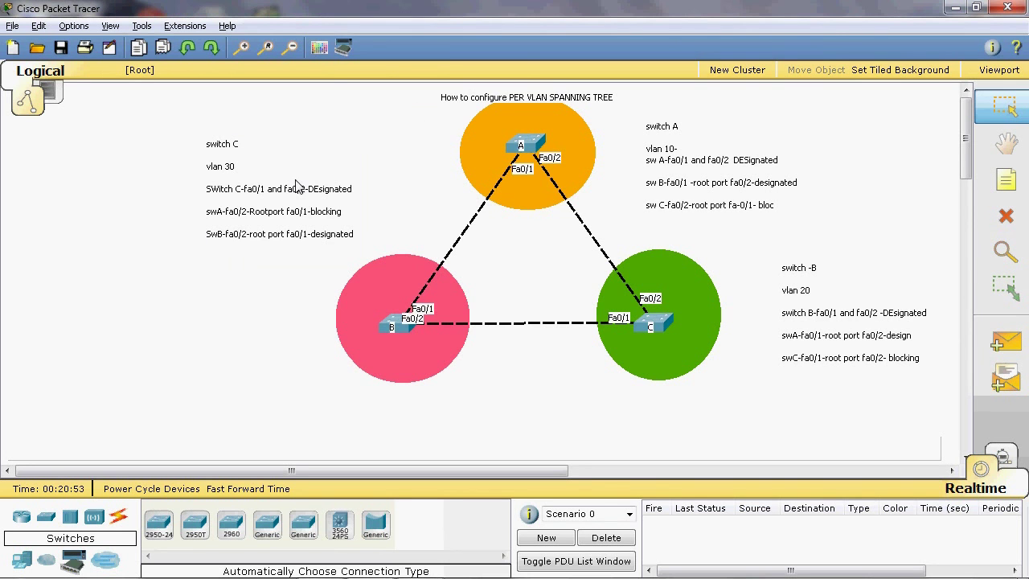
Step: Run show spanning-tree vlan 10 on switch A, confirming it is root with Fa0/1 and Fa0/2 designated
left_click(527, 145)
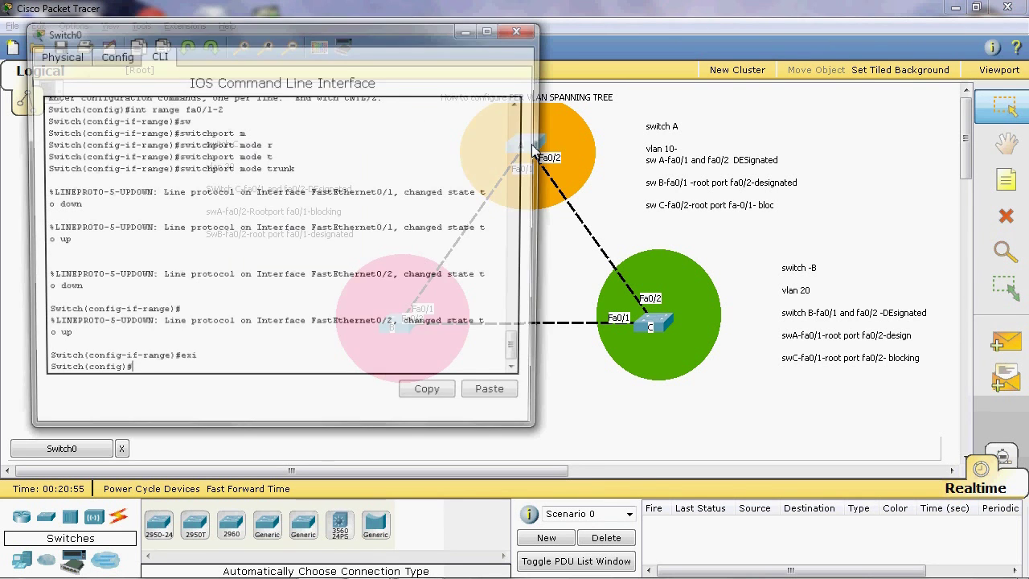
type("exi")
key("Return")
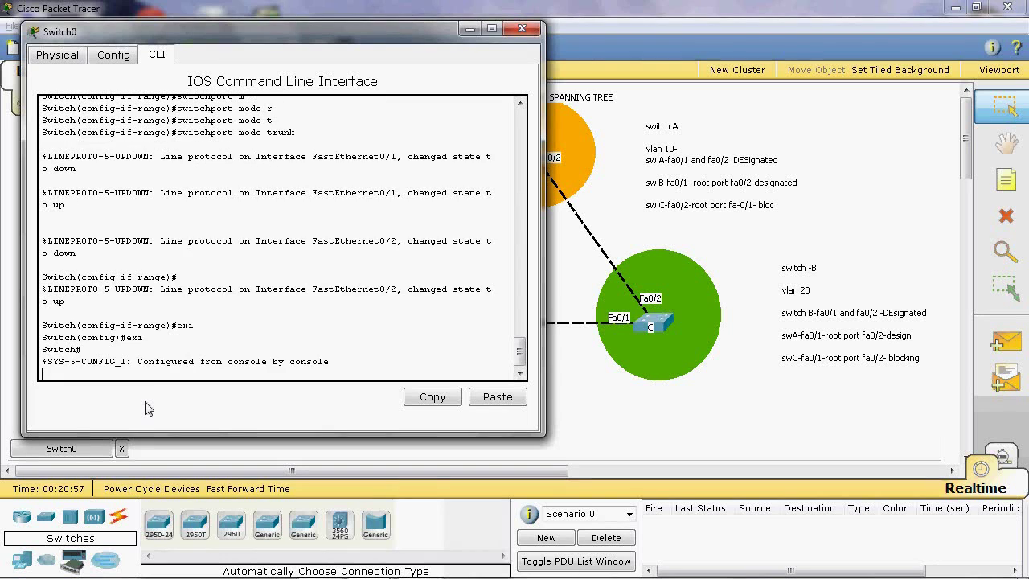
type("show span")
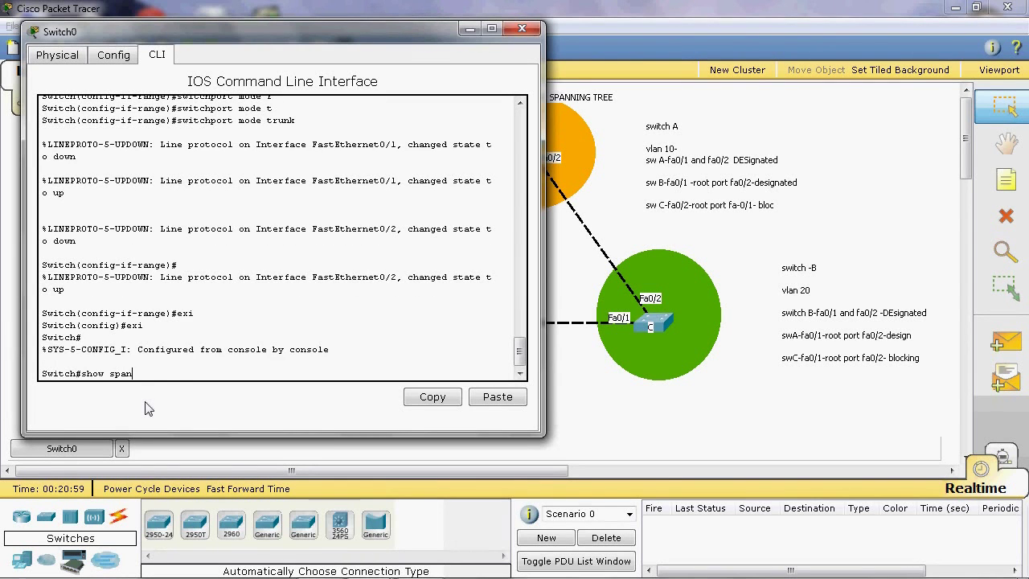
key("Tab")
type("vlan 10")
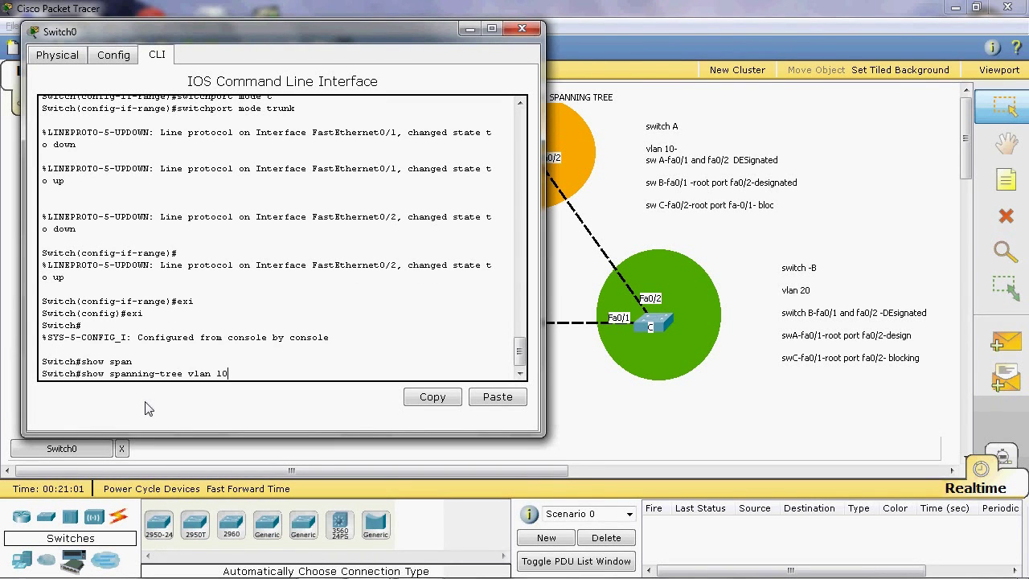
key("Return")
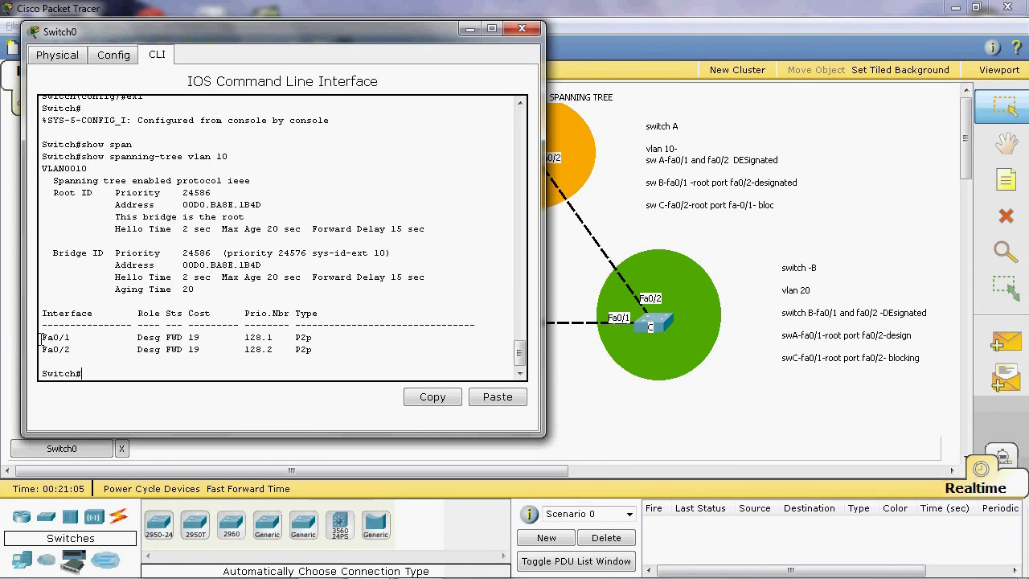
left_click_drag(42, 338, 161, 350)
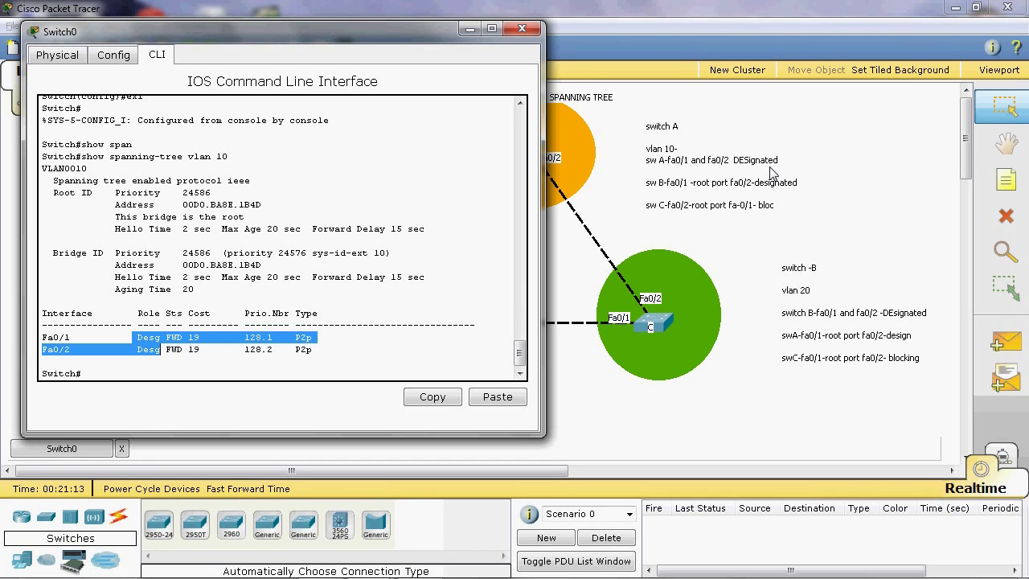
left_click(207, 332)
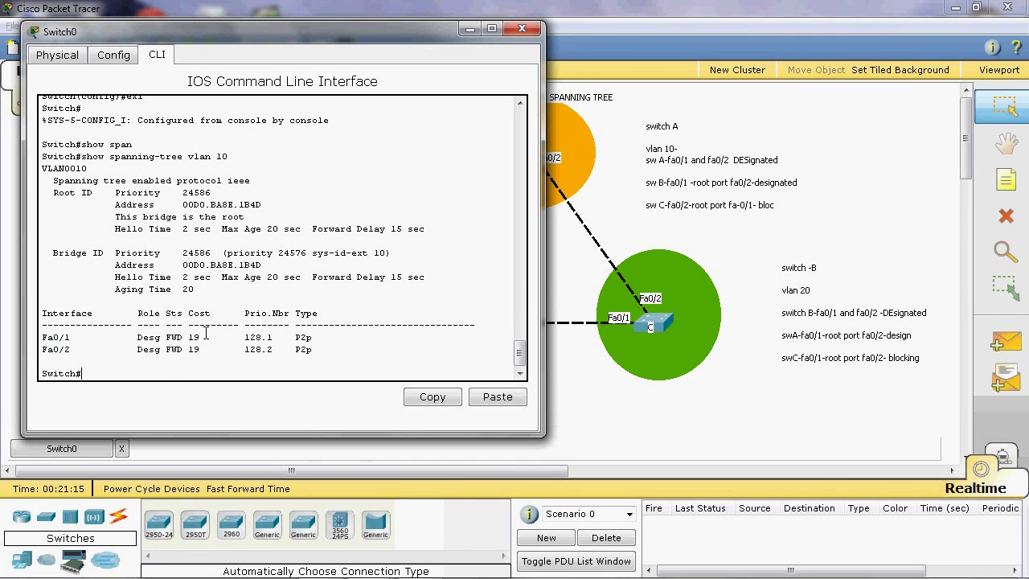
left_click(523, 29)
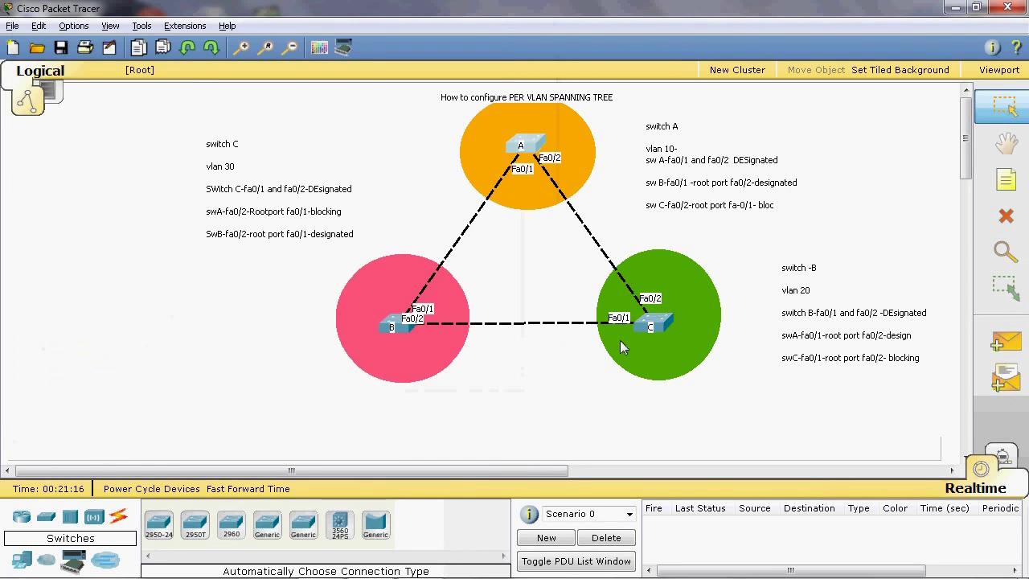
Step: Run show spanning-tree vlan 10 on Switch1, confirming Fa0/1 as root port and Fa0/2 designated
left_click(389, 320)
type("ex")
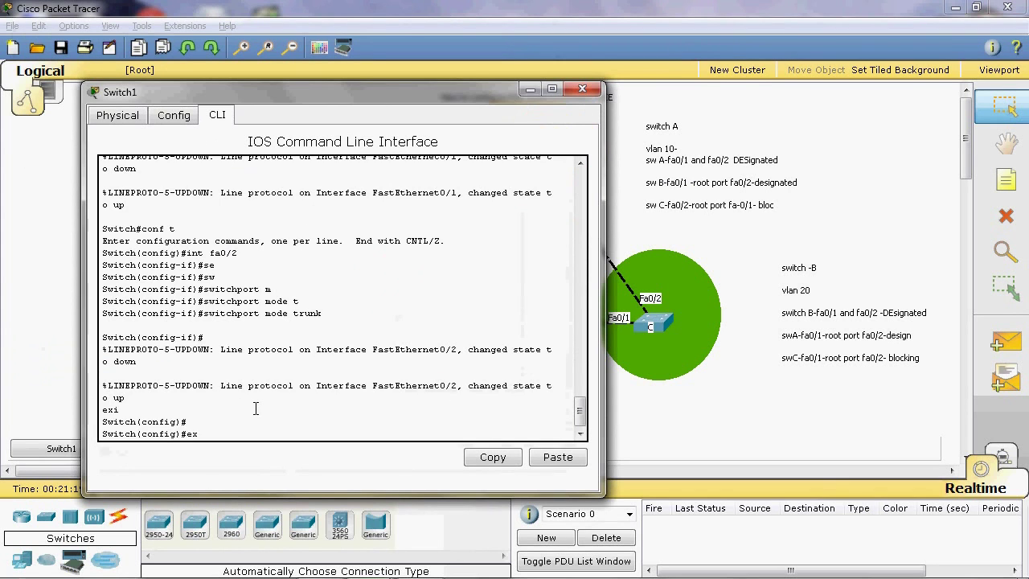
type("i")
key("Return")
type("show span")
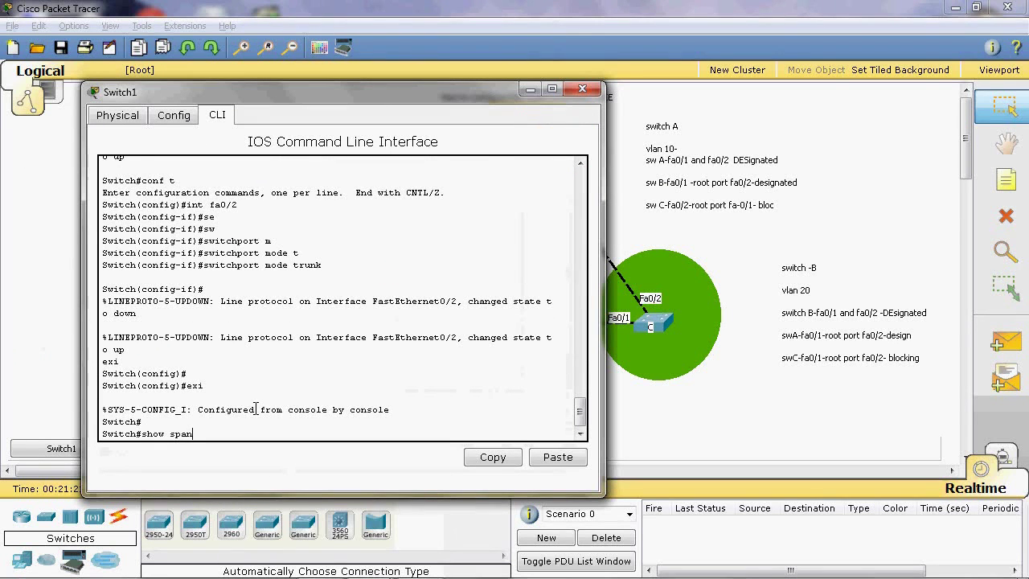
key("Tab")
type("vl")
key("Tab")
type("10")
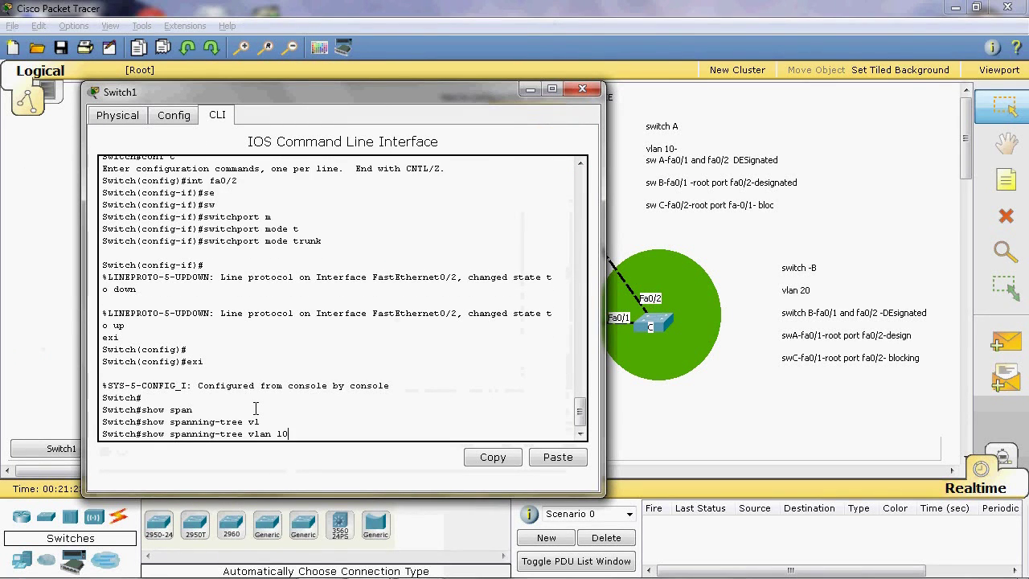
key("Return")
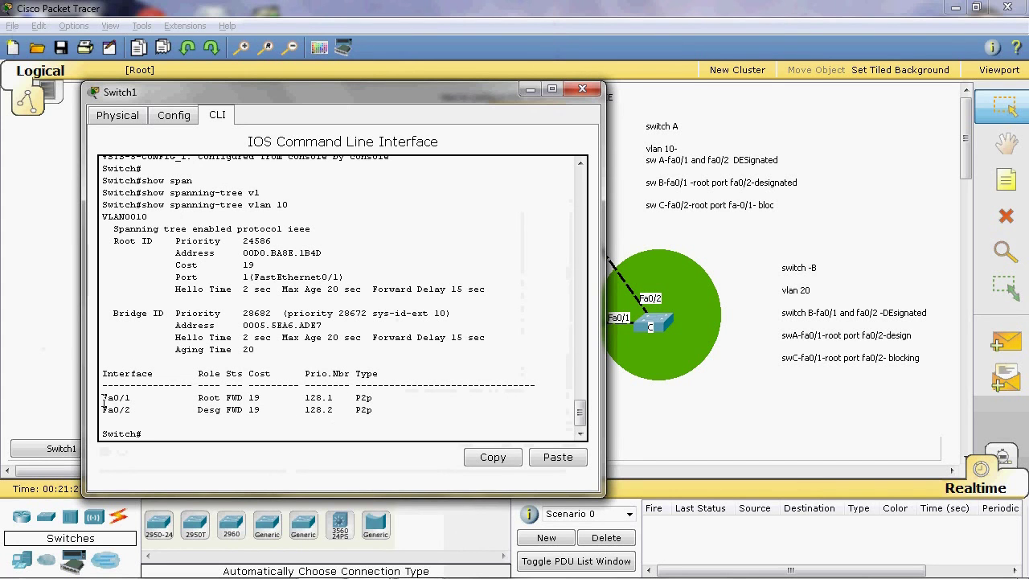
left_click_drag(102, 397, 255, 399)
left_click_drag(103, 410, 271, 411)
left_click(296, 434)
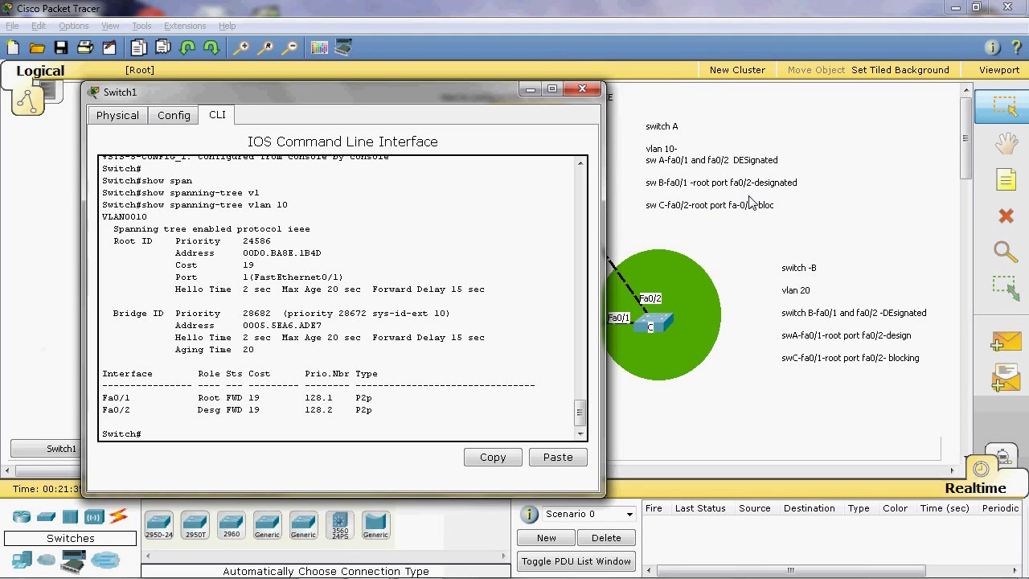
Step: Run show spanning-tree vlan 10 on Switch2, confirming Fa0/1 blocking and Fa0/2 as root port
left_click(582, 89)
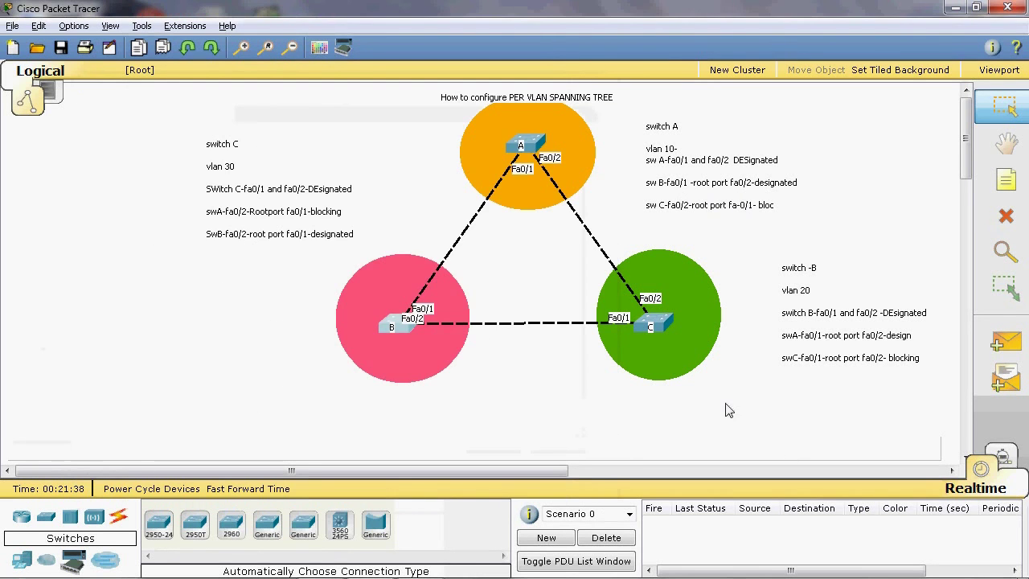
left_click(660, 325)
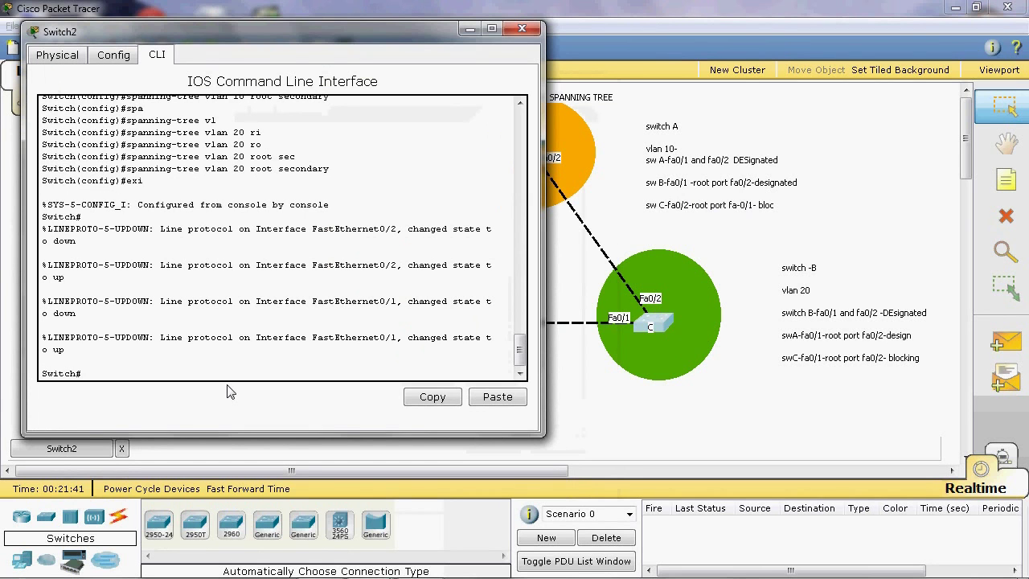
type("show spa")
key("Tab")
type("vl")
key("Tab")
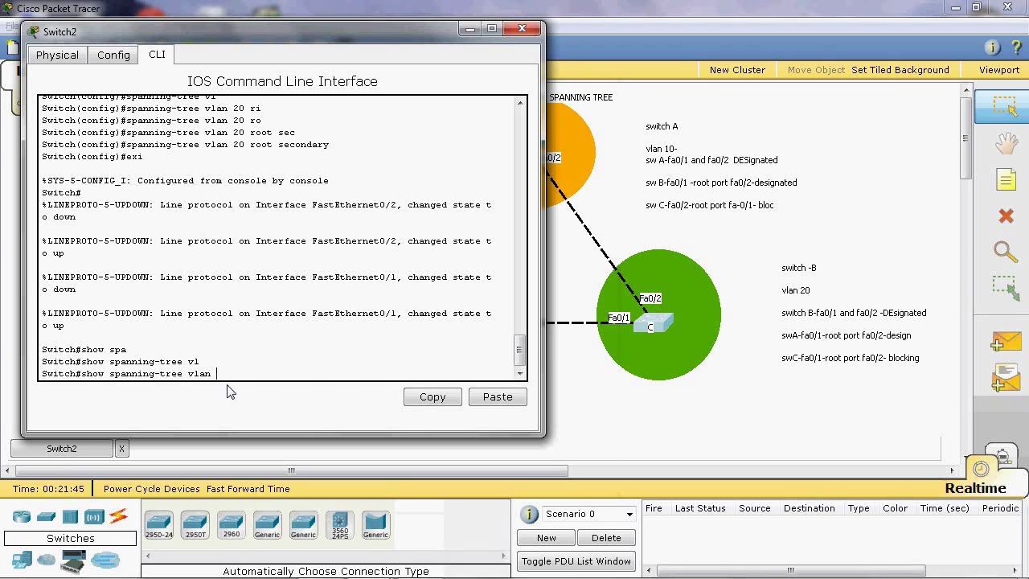
type("2")
key("BackSpace")
type("10")
key("Return")
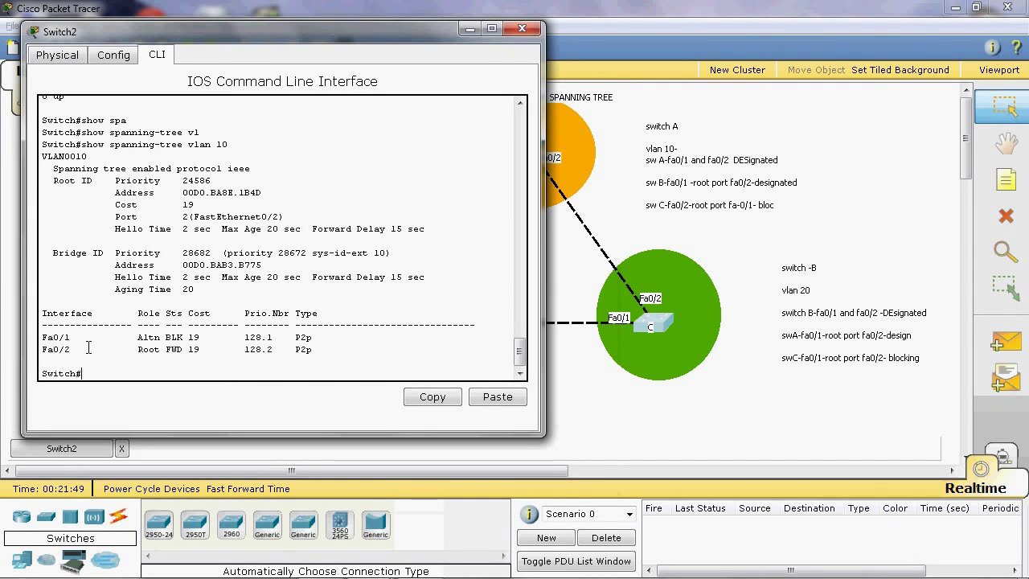
left_click_drag(43, 343, 221, 342)
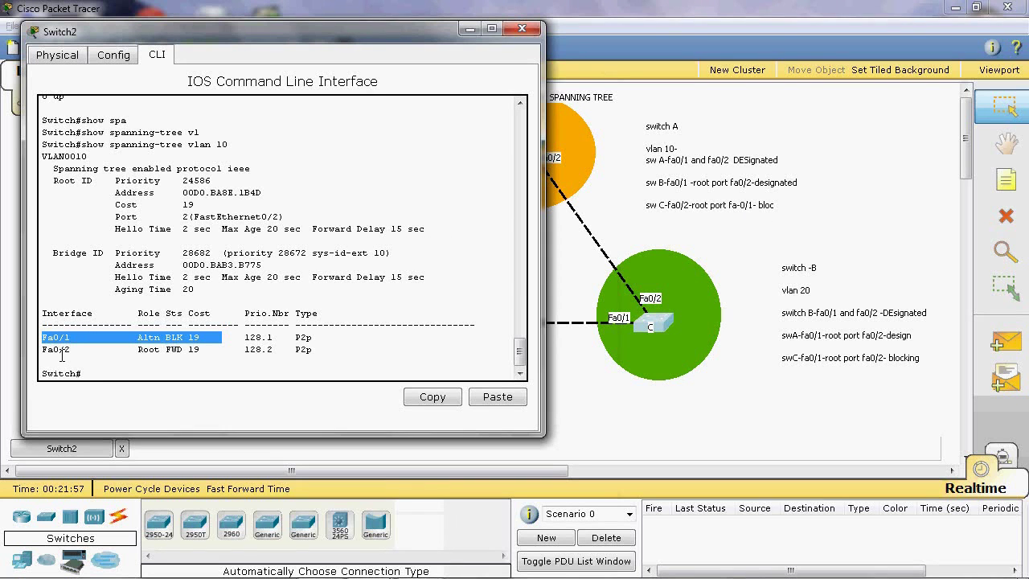
left_click_drag(47, 348, 178, 351)
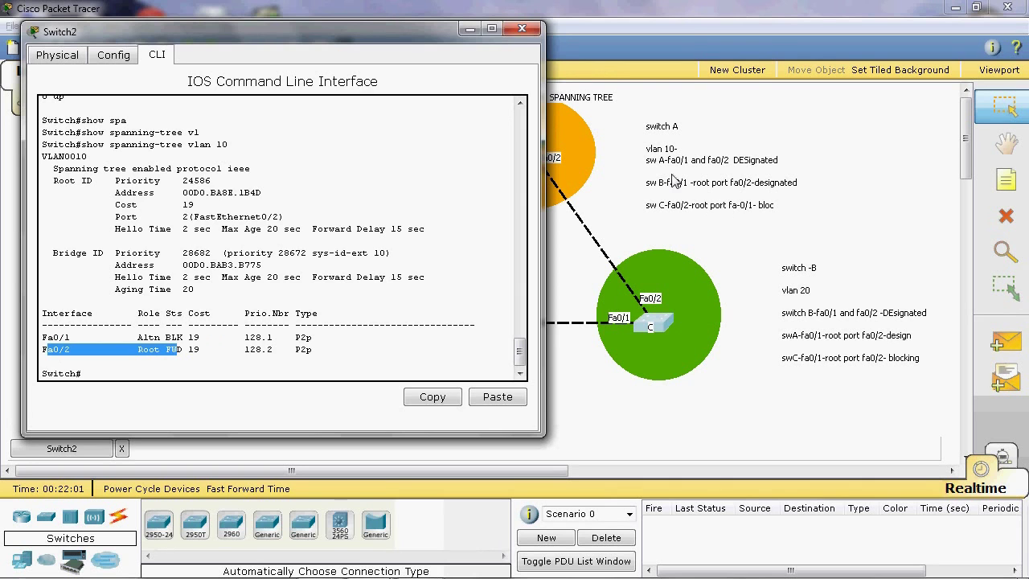
left_click(521, 29)
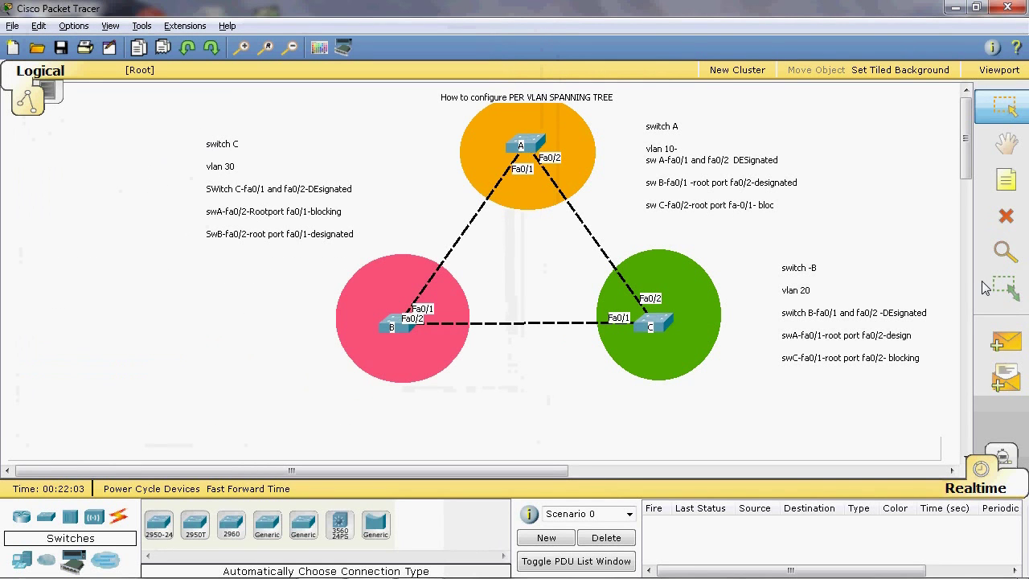
Step: Run show spanning-tree vlan 20 on Switch1, confirming it is root with Fa0/1 and Fa0/2 designated
left_click(401, 328)
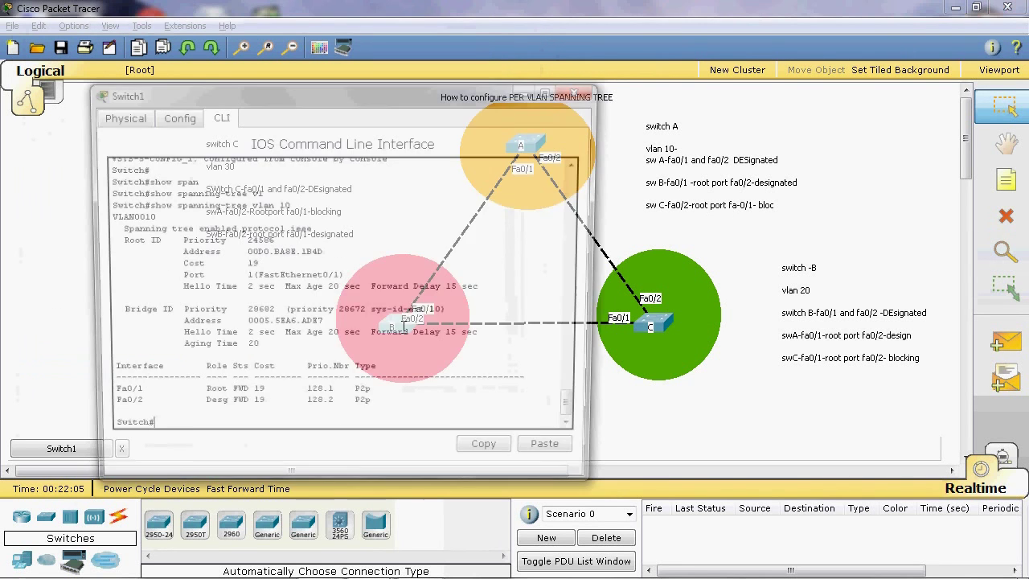
type("show spa")
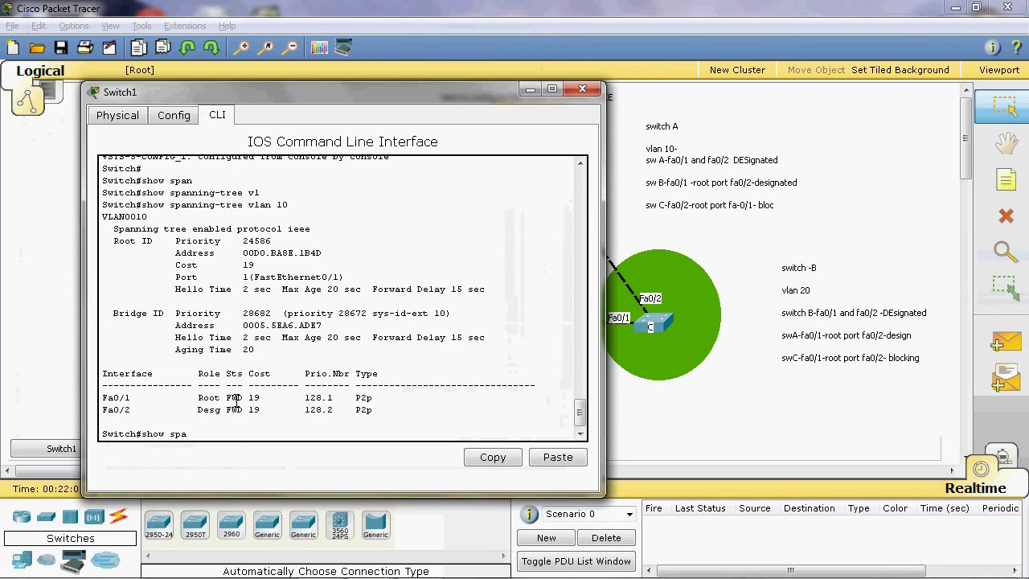
key("Tab")
type("vl")
key("Tab")
type("20")
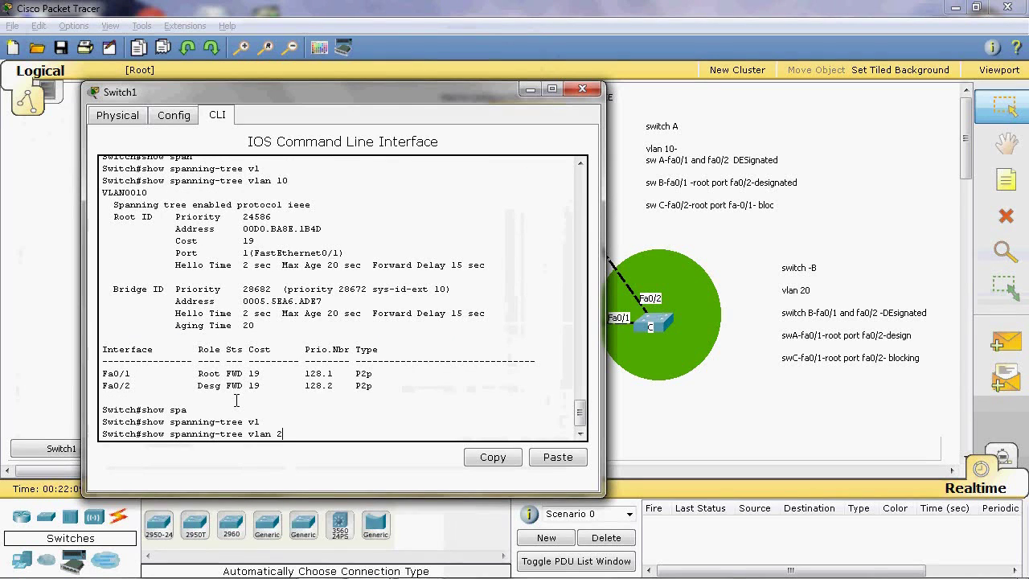
key("Return")
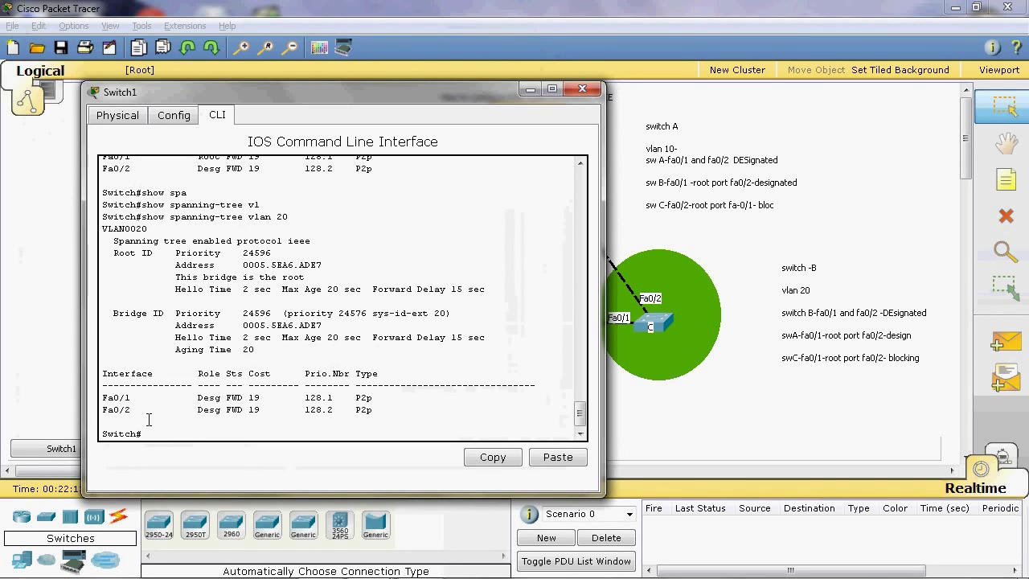
left_click_drag(103, 396, 287, 399)
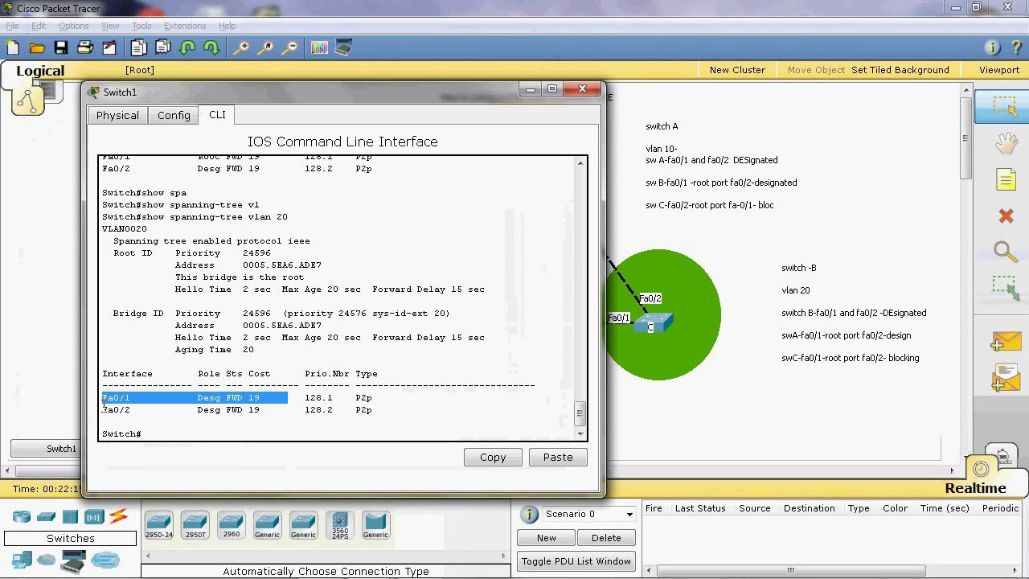
left_click_drag(103, 410, 294, 411)
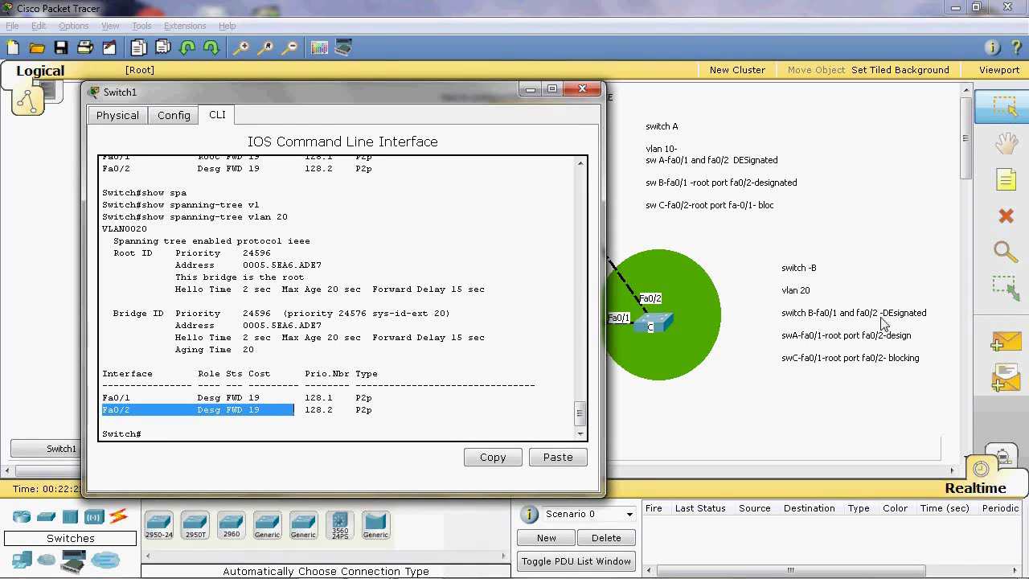
left_click(175, 431)
left_click(582, 89)
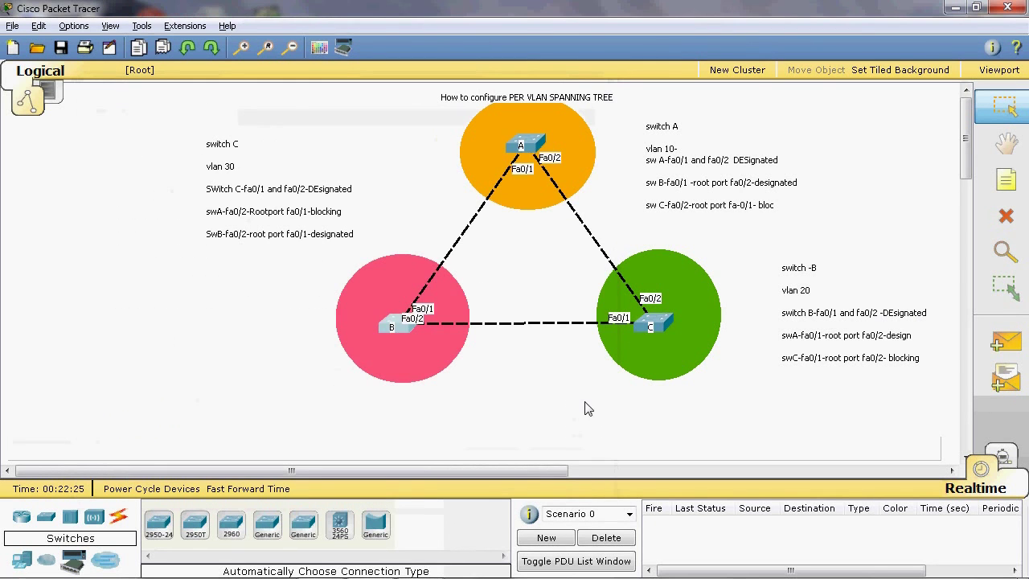
Step: Run show spanning-tree vlan 20 on Switch2, confirming Fa0/1 as root port and Fa0/2 blocking
left_click(534, 145)
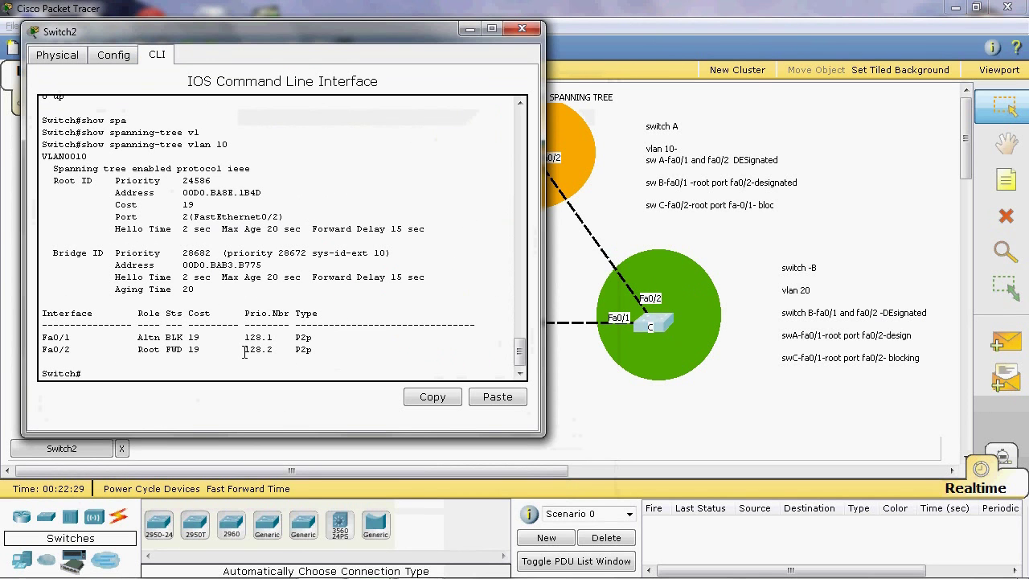
type("show spsan")
key("Tab")
type("vl")
key("Tab")
type("20")
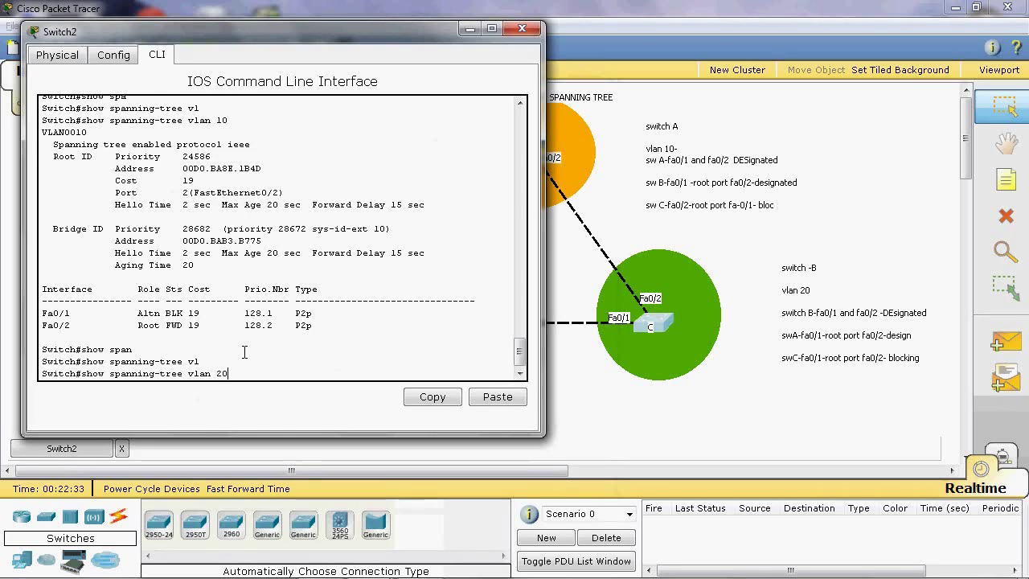
key("Return")
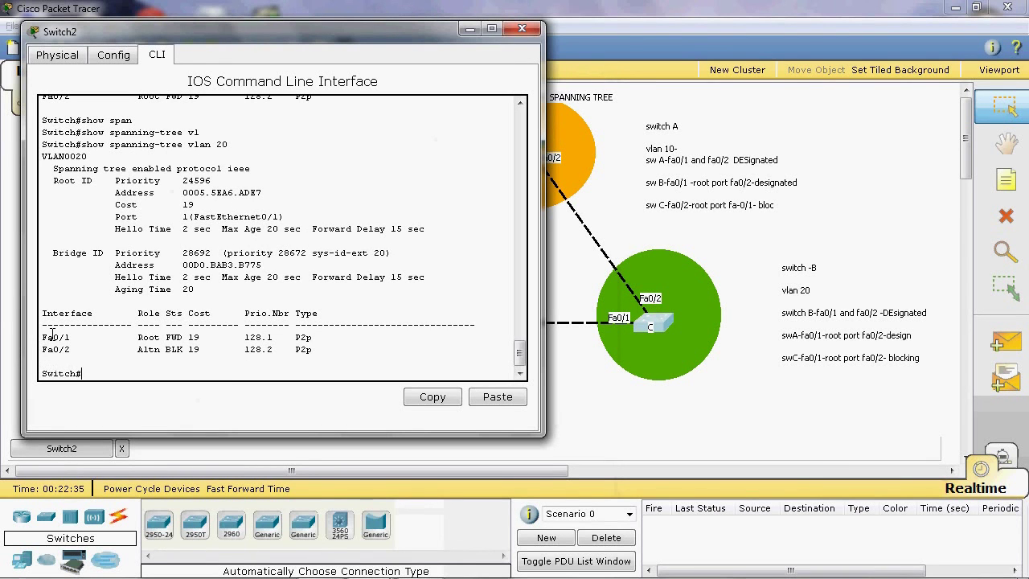
left_click_drag(42, 336, 213, 337)
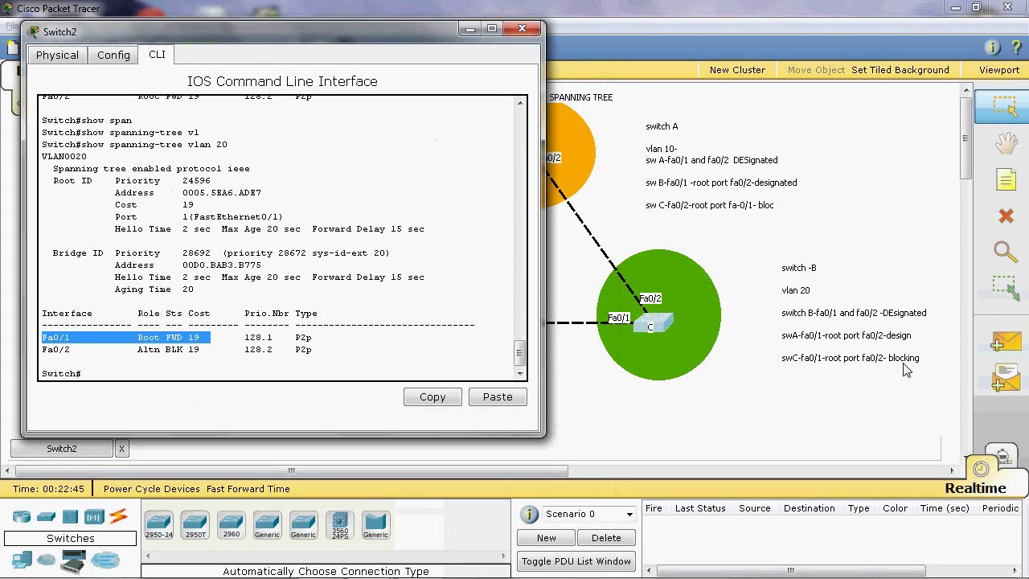
left_click(521, 28)
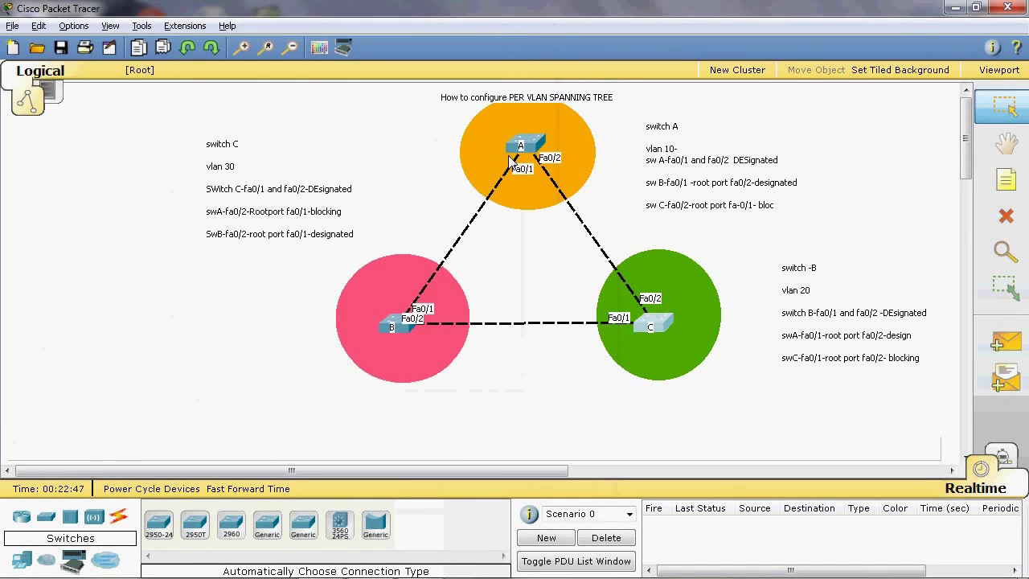
Step: Run show spanning-tree vlan 20 on switch A and mark the Fa0/1 root port row
left_click(531, 145)
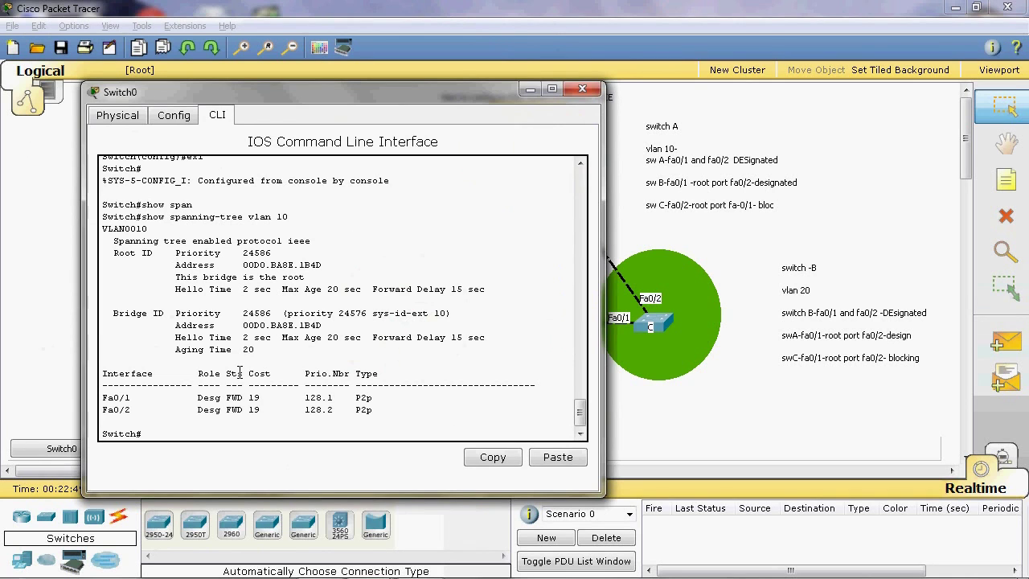
type("show span")
key("Tab")
type("vl")
key("Tab")
type("20")
key("Return")
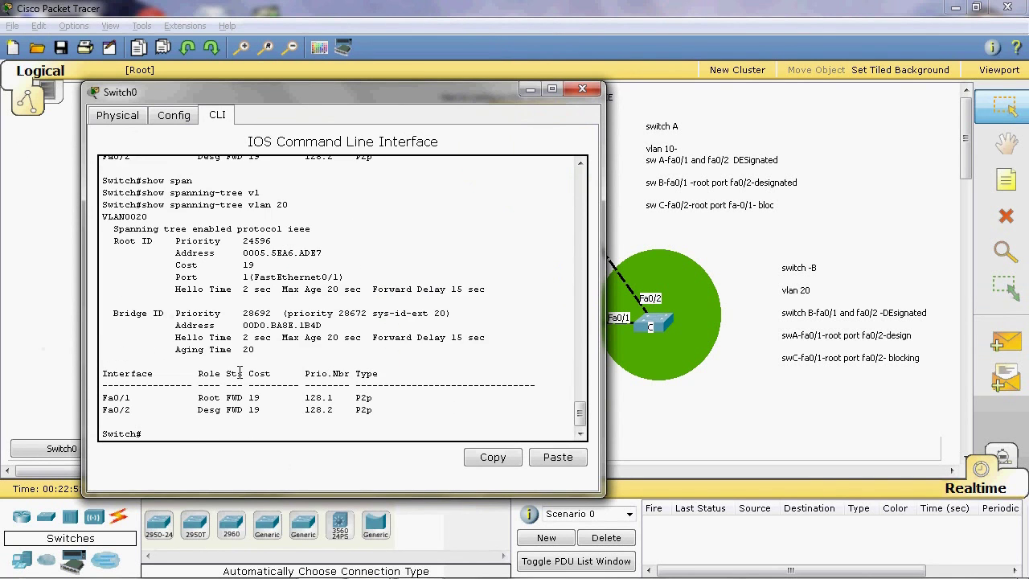
left_click_drag(103, 397, 233, 399)
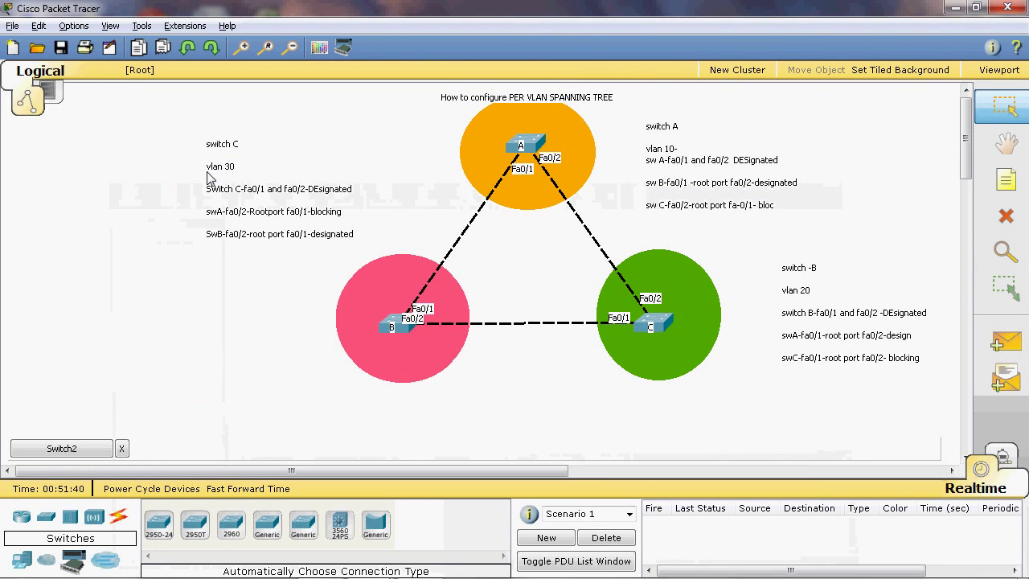
Step: Run show spanning-tree vlan 30 on switch C, confirming it is root with Fa0/1 and Fa0/2 designated
left_click(667, 325)
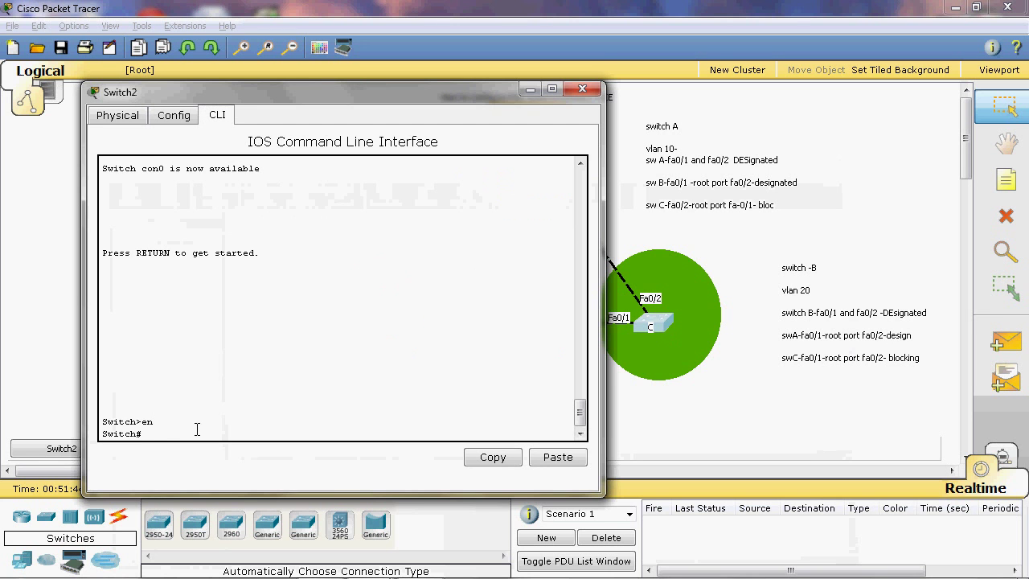
type("show sp")
key("Tab")
type("v")
key("Tab")
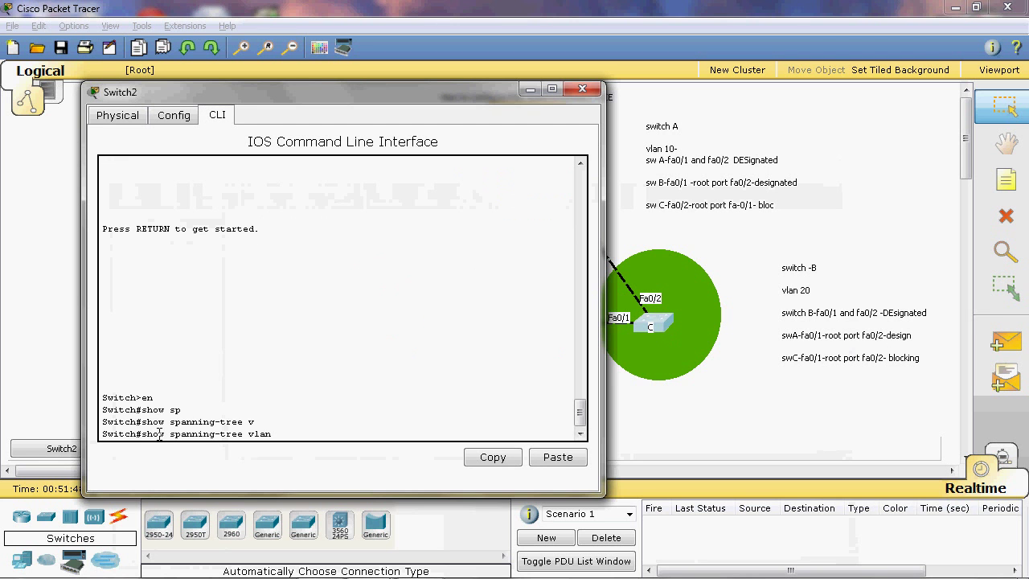
type("30")
key("Return")
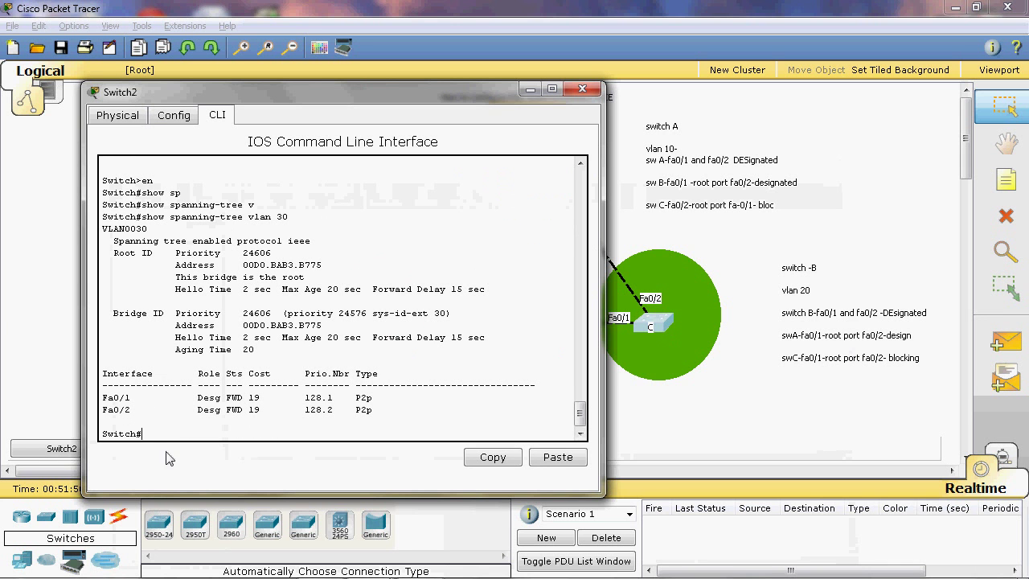
left_click_drag(102, 397, 159, 410)
left_click(267, 453)
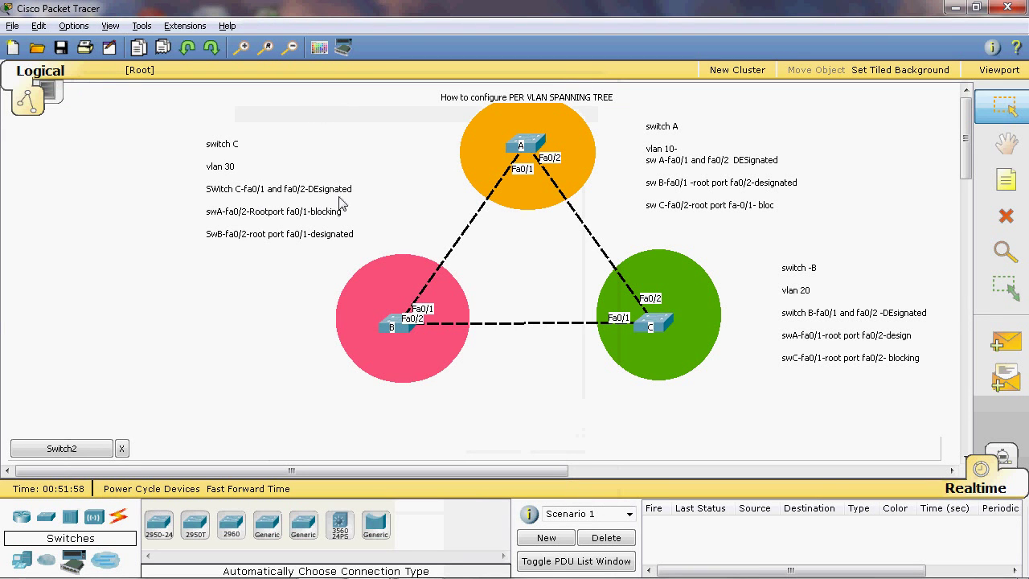
Step: Enter privileged mode on switch A and run show spanning-tree vlan 30: Fa0/1 blocking, Fa0/2 root port
left_click(537, 145)
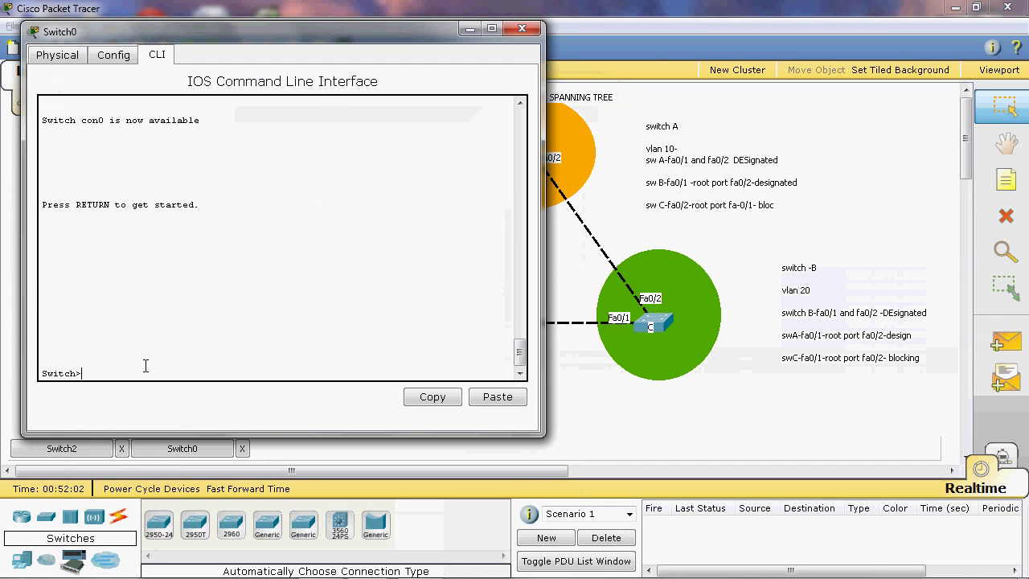
type("en")
key("Return")
type("show sp")
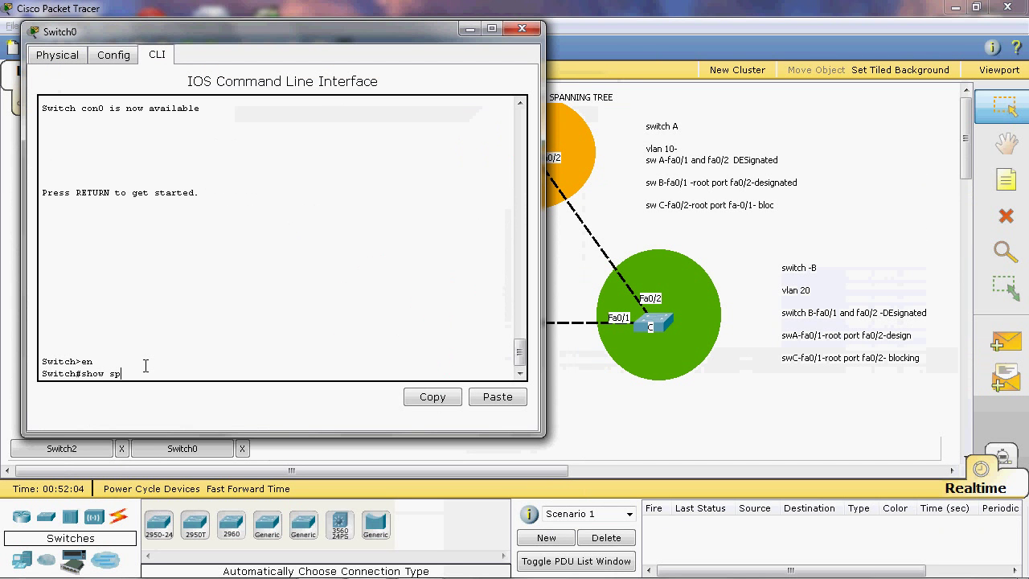
type("an")
key("Tab")
type("vl")
key("Tab")
type("3")
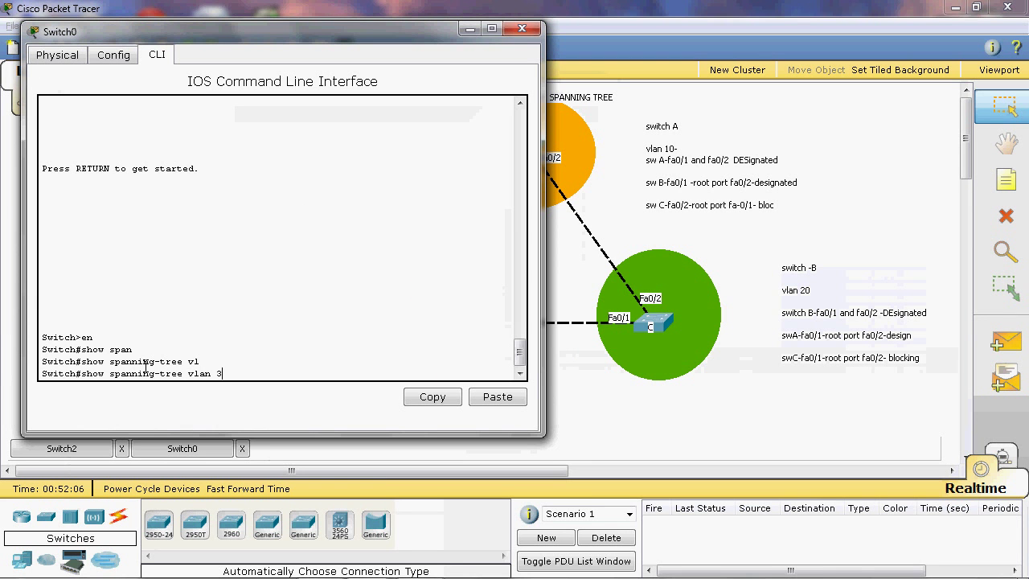
type("0")
key("Return")
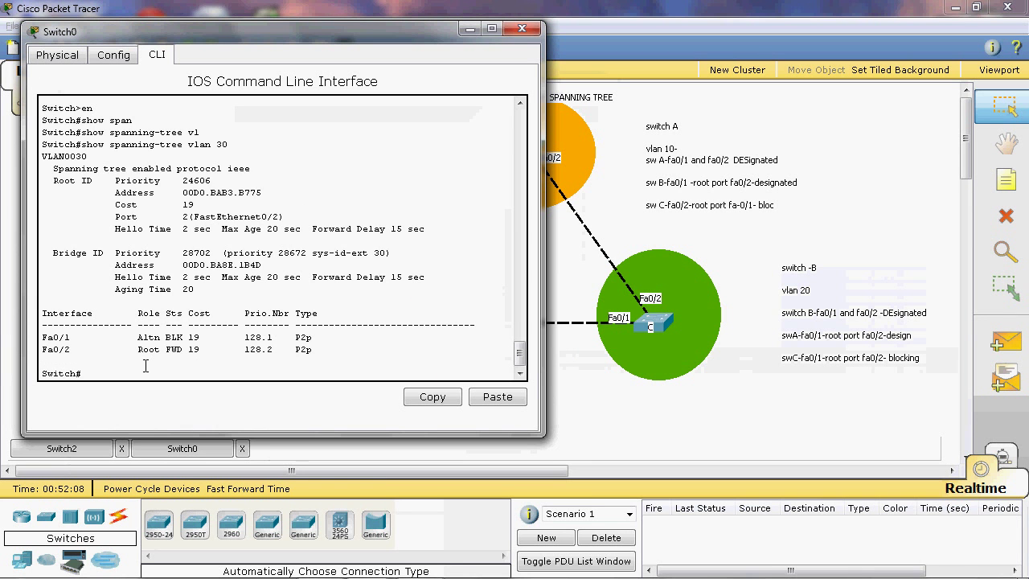
left_click_drag(42, 337, 205, 339)
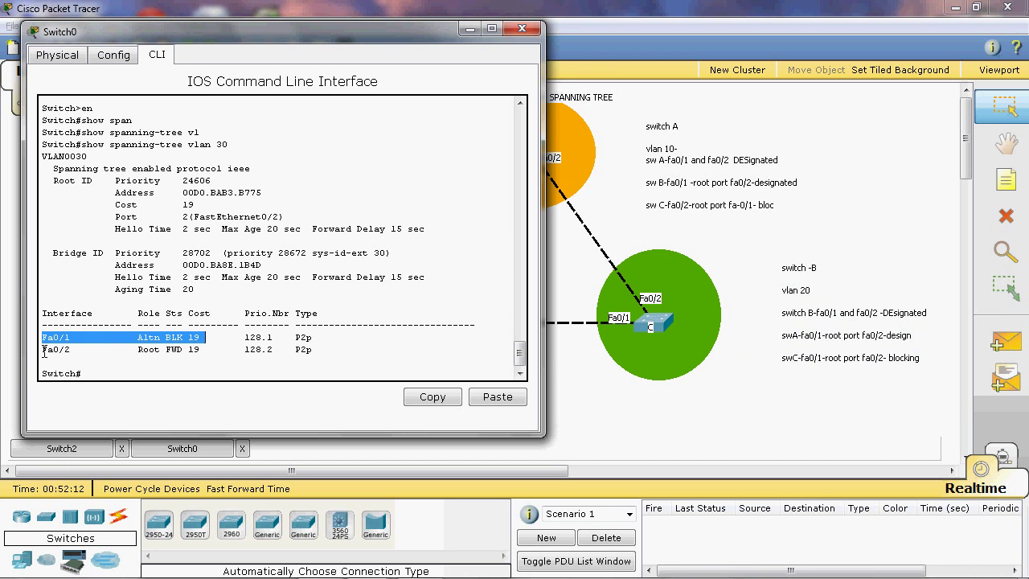
left_click_drag(42, 350, 196, 350)
left_click(601, 379)
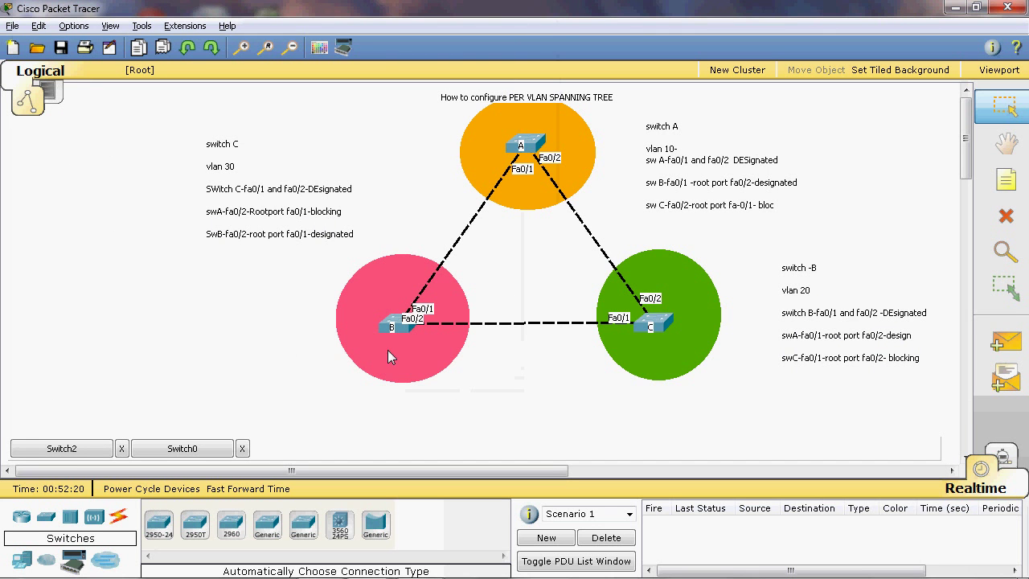
Step: Open switch B's console and enter privileged mode with 'en'
left_click(402, 323)
key("Return")
type("e")
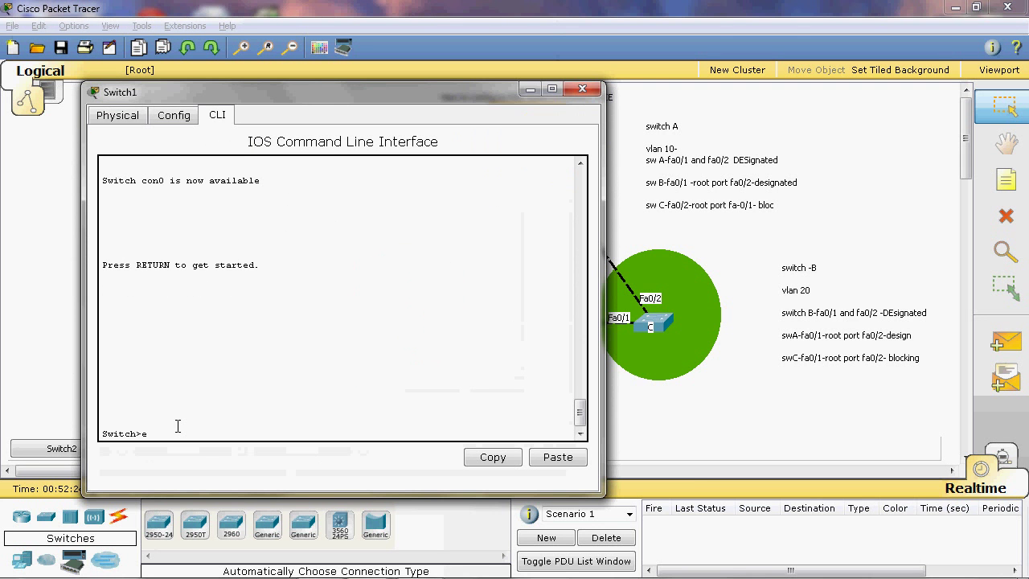
type("n")
key("Return")
Step: Run 'show spanning-tree vlan 30' on switch B
type("sh")
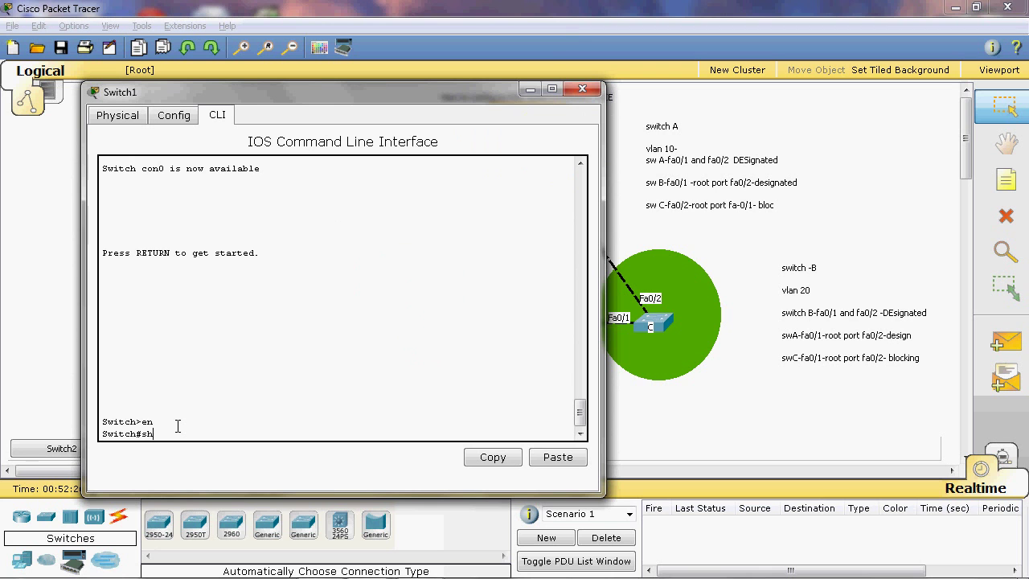
type("ow span")
key("BackSpace")
key("BackSpace")
type("a")
key("Tab")
type("v")
key("Tab")
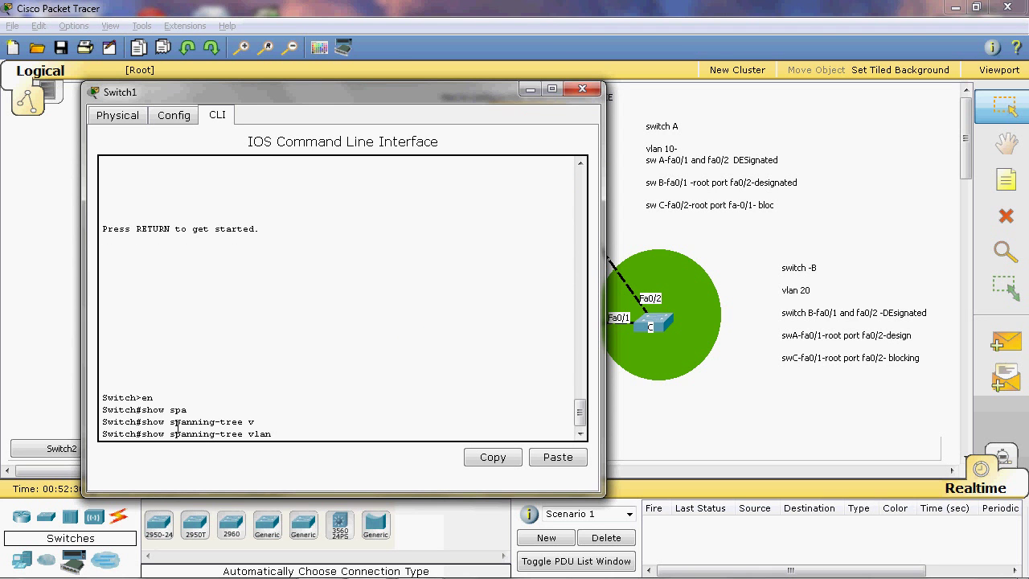
type("30")
key("Return")
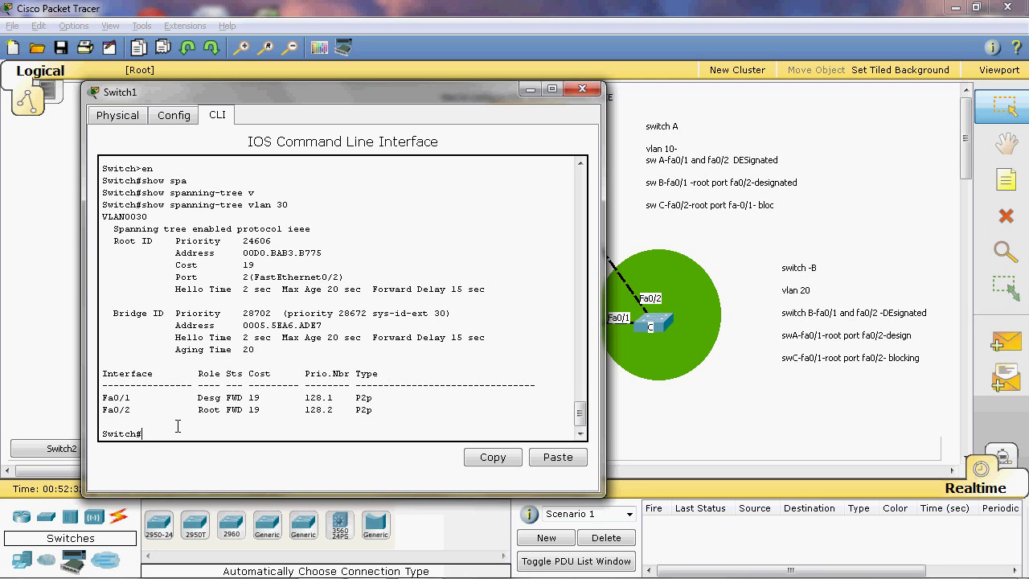
Step: Highlight the Fa0/1 designated and Fa0/2 root port rows, then return to the topology
left_click_drag(103, 397, 238, 399)
left_click_drag(102, 410, 238, 410)
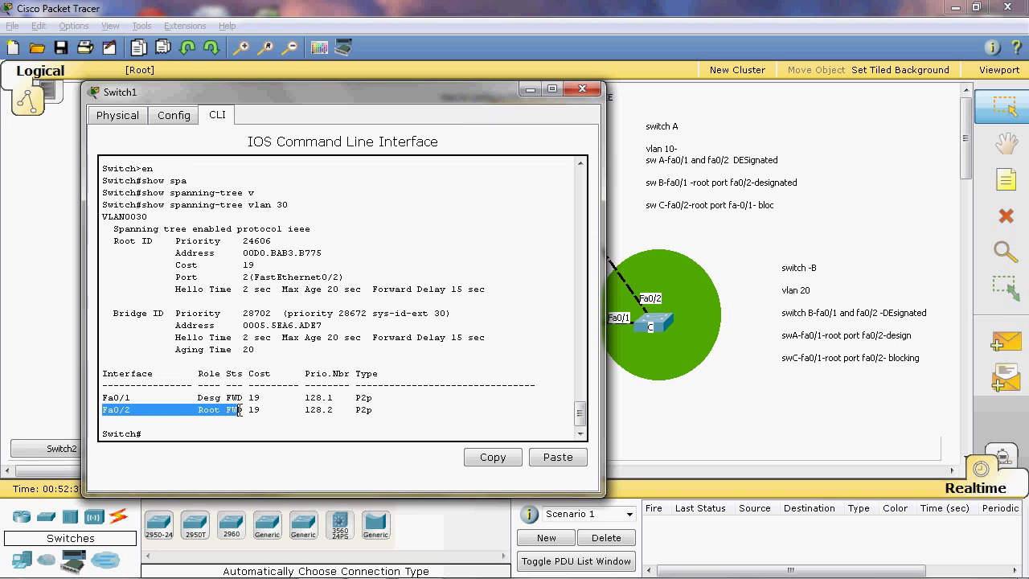
left_click(48, 337)
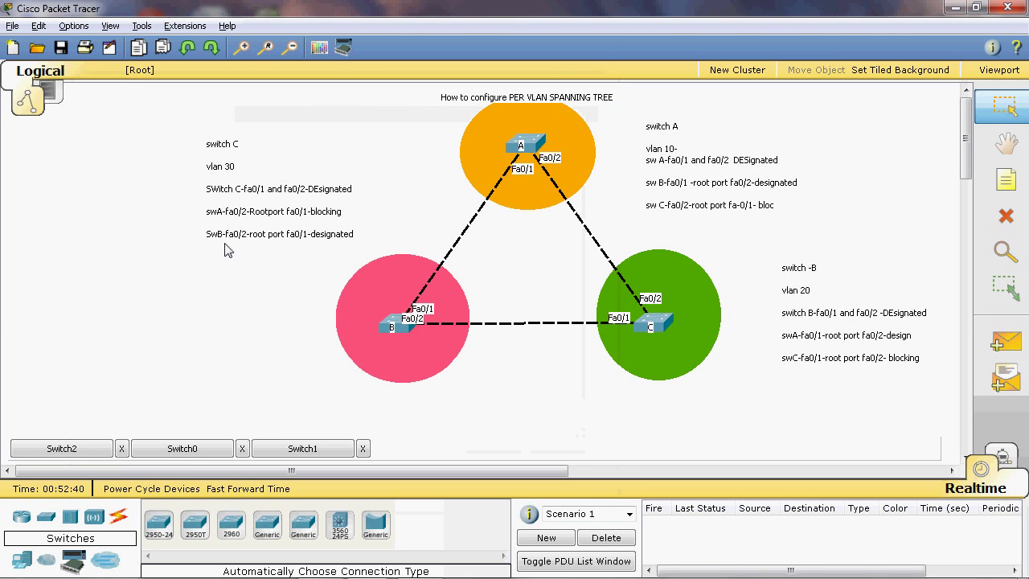